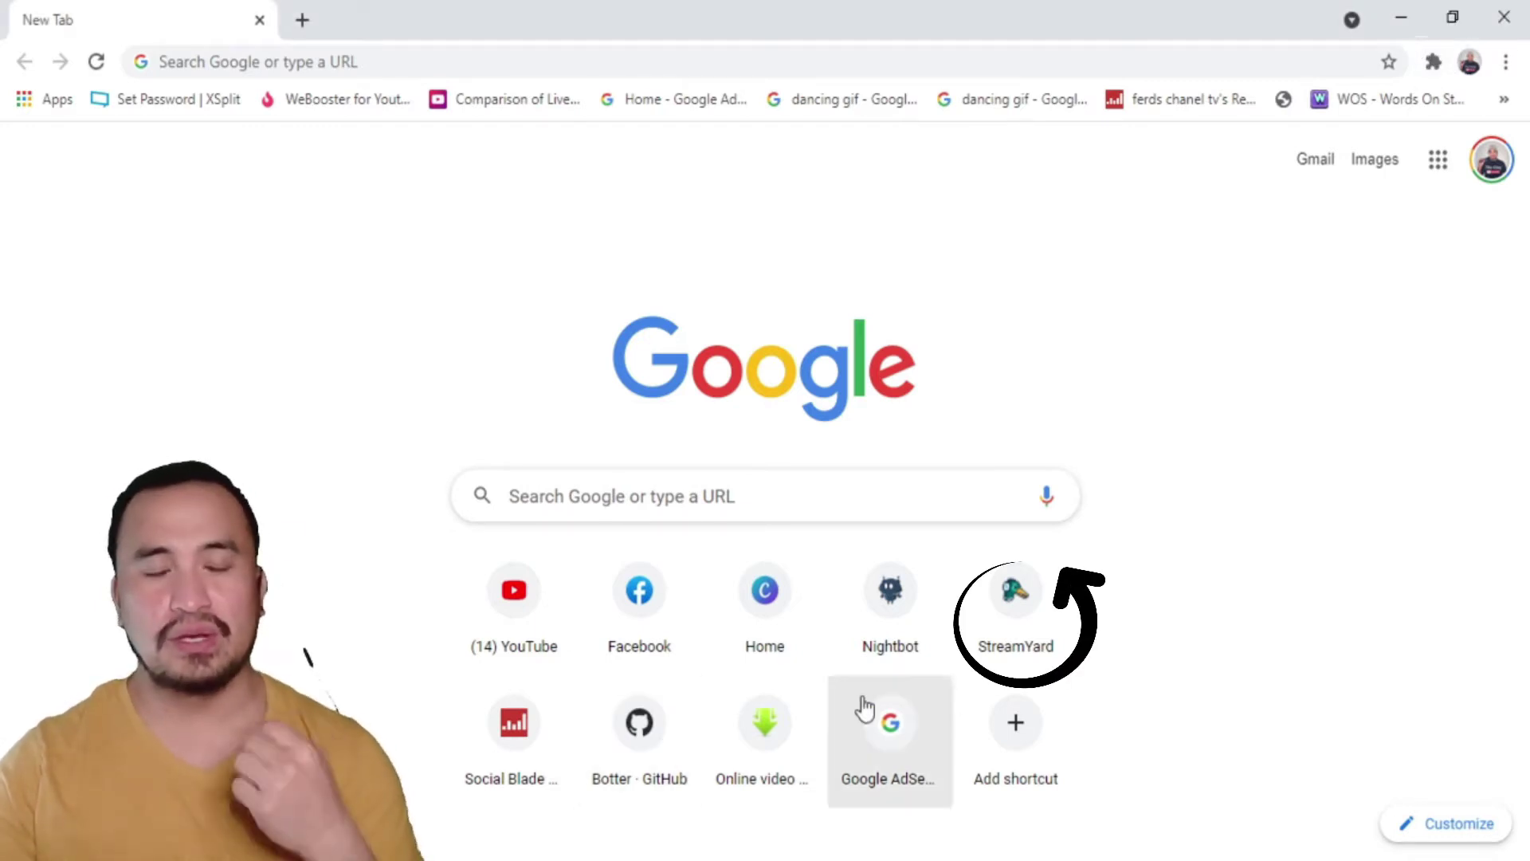
# Go to StreamYard's broadcasts page and start creating a new broadcast
pyautogui.click(1010, 621)
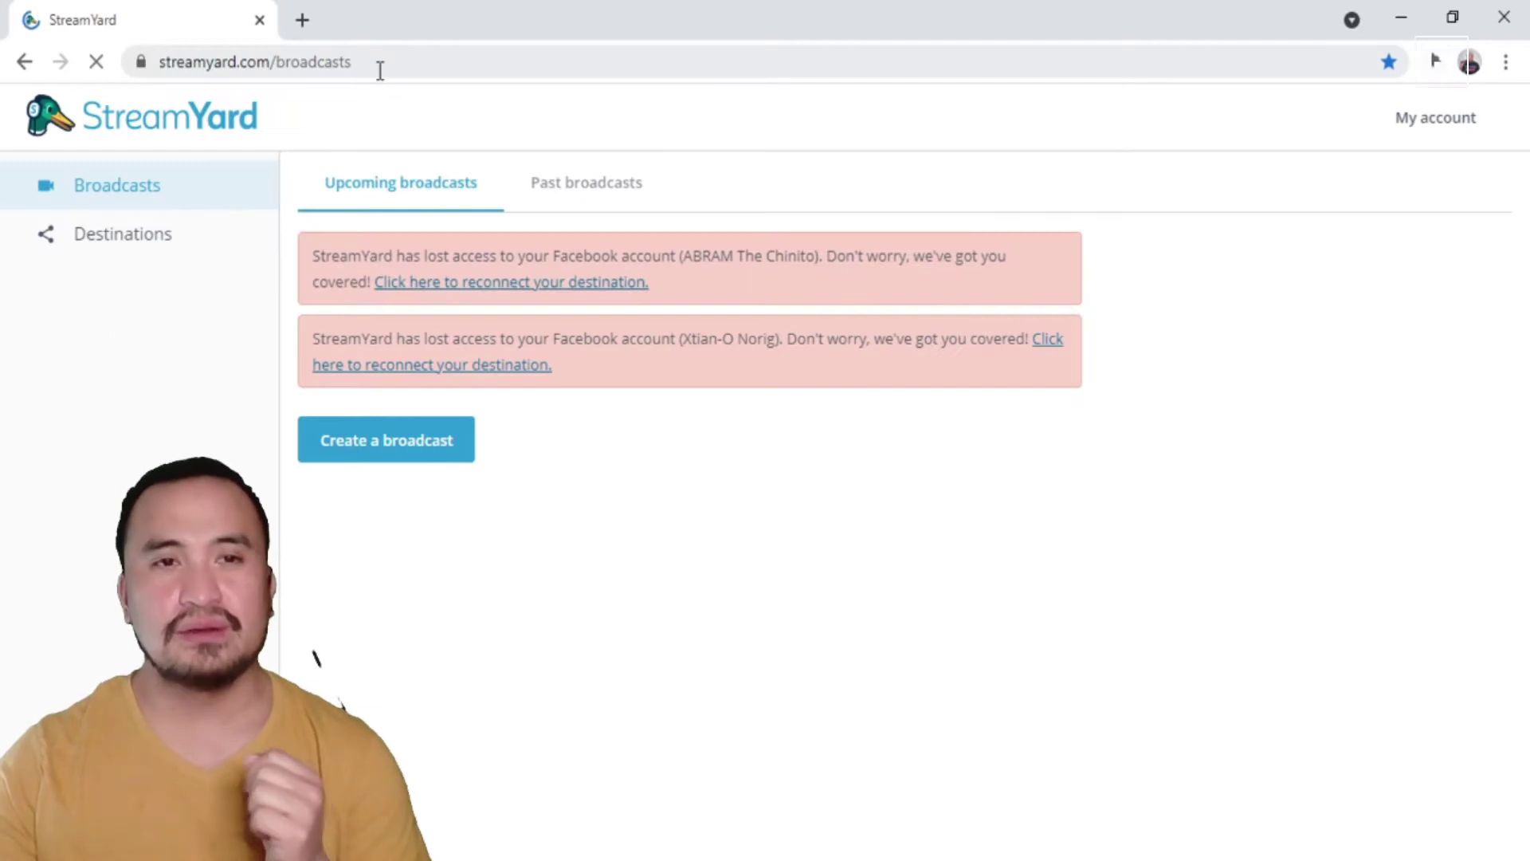
pyautogui.click(441, 460)
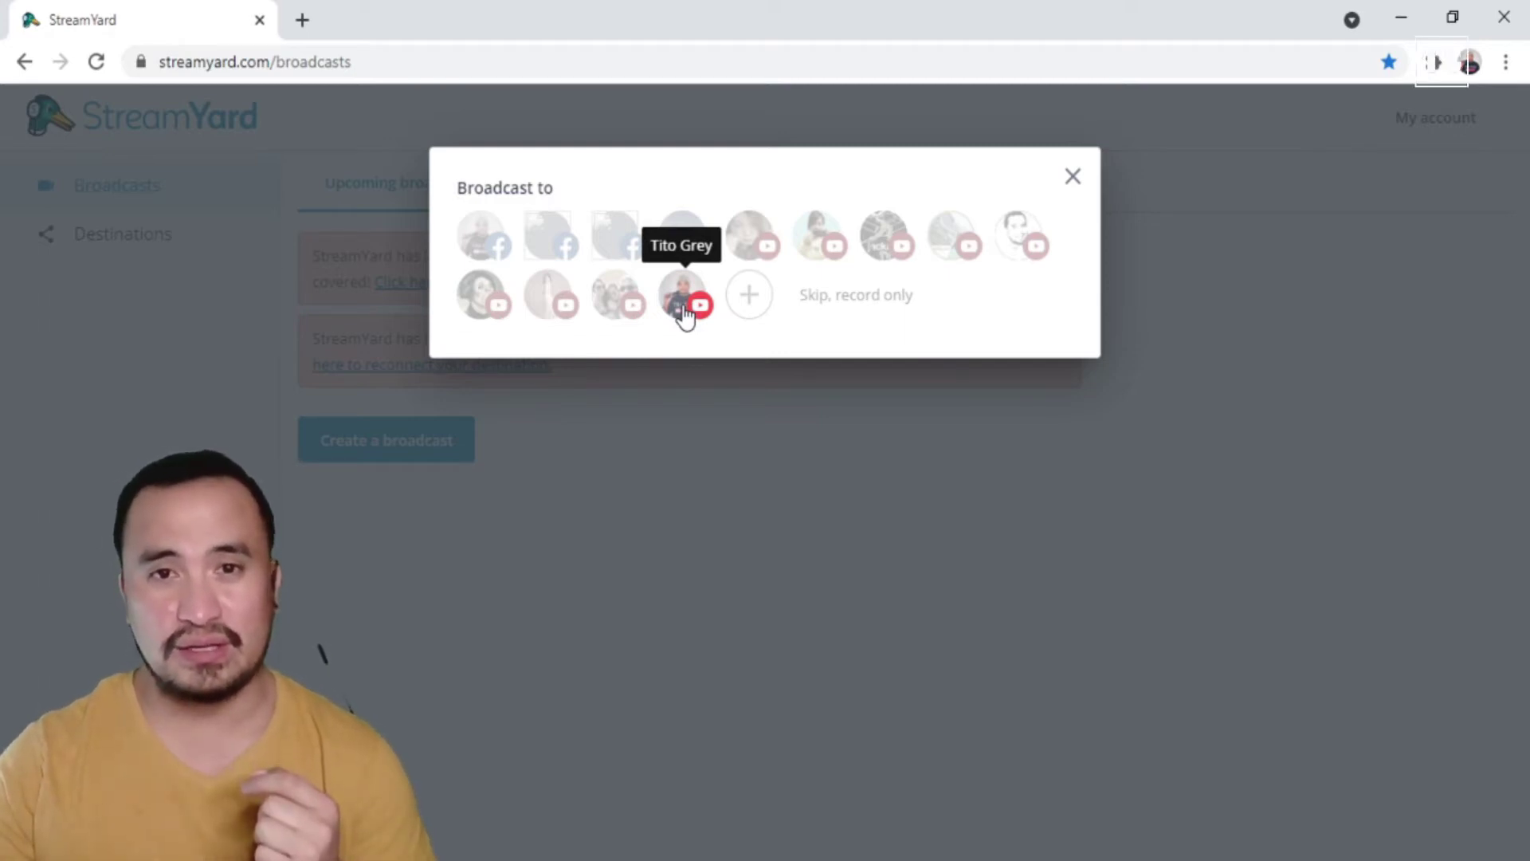
# Target the YouTube channel with title 'Trial test' and description 'test'
pyautogui.click(684, 313)
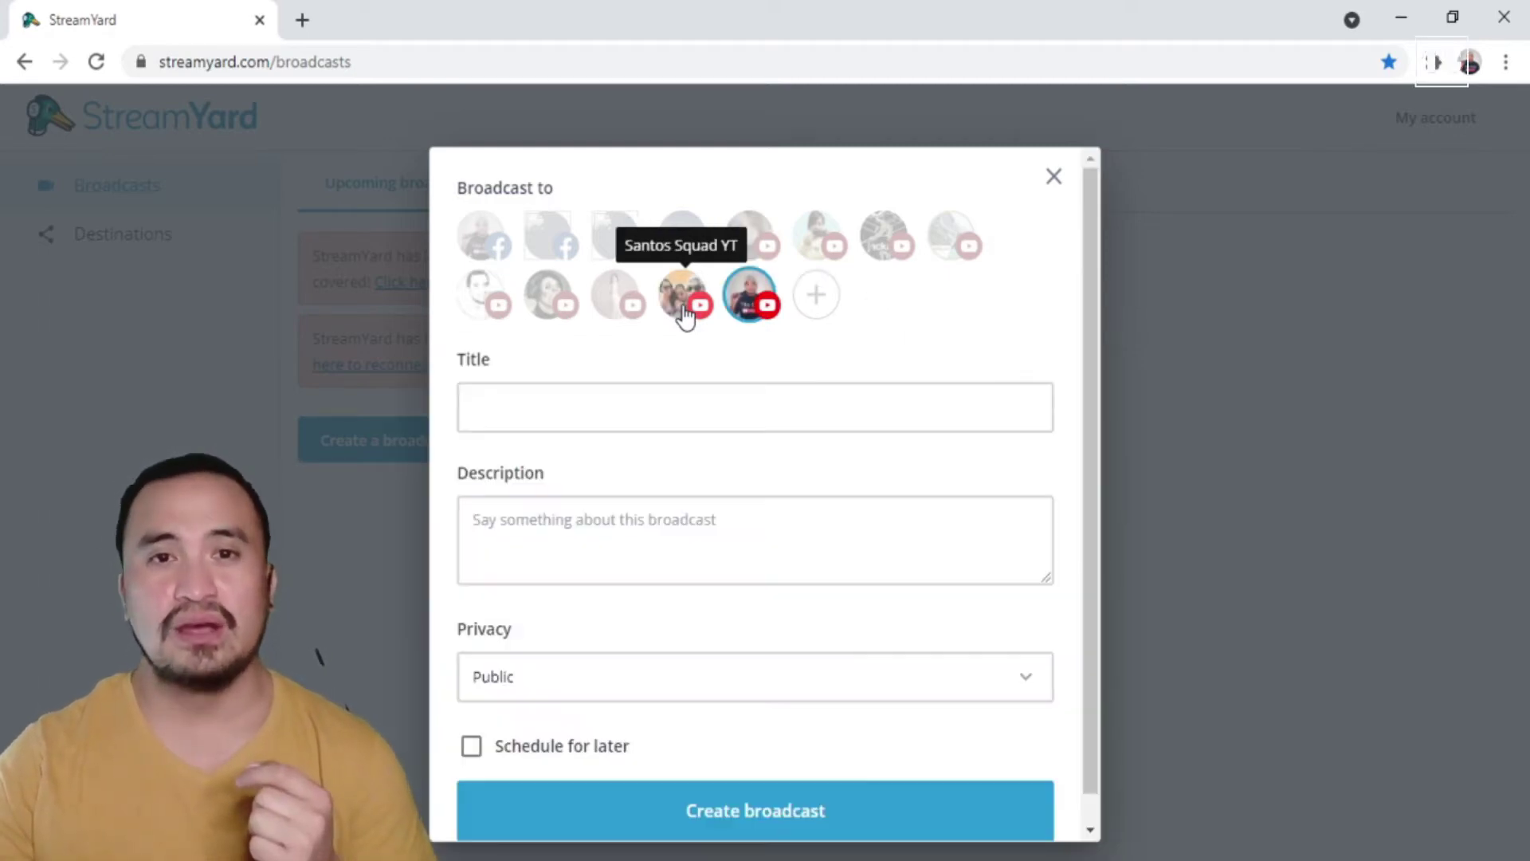
pyautogui.click(723, 420)
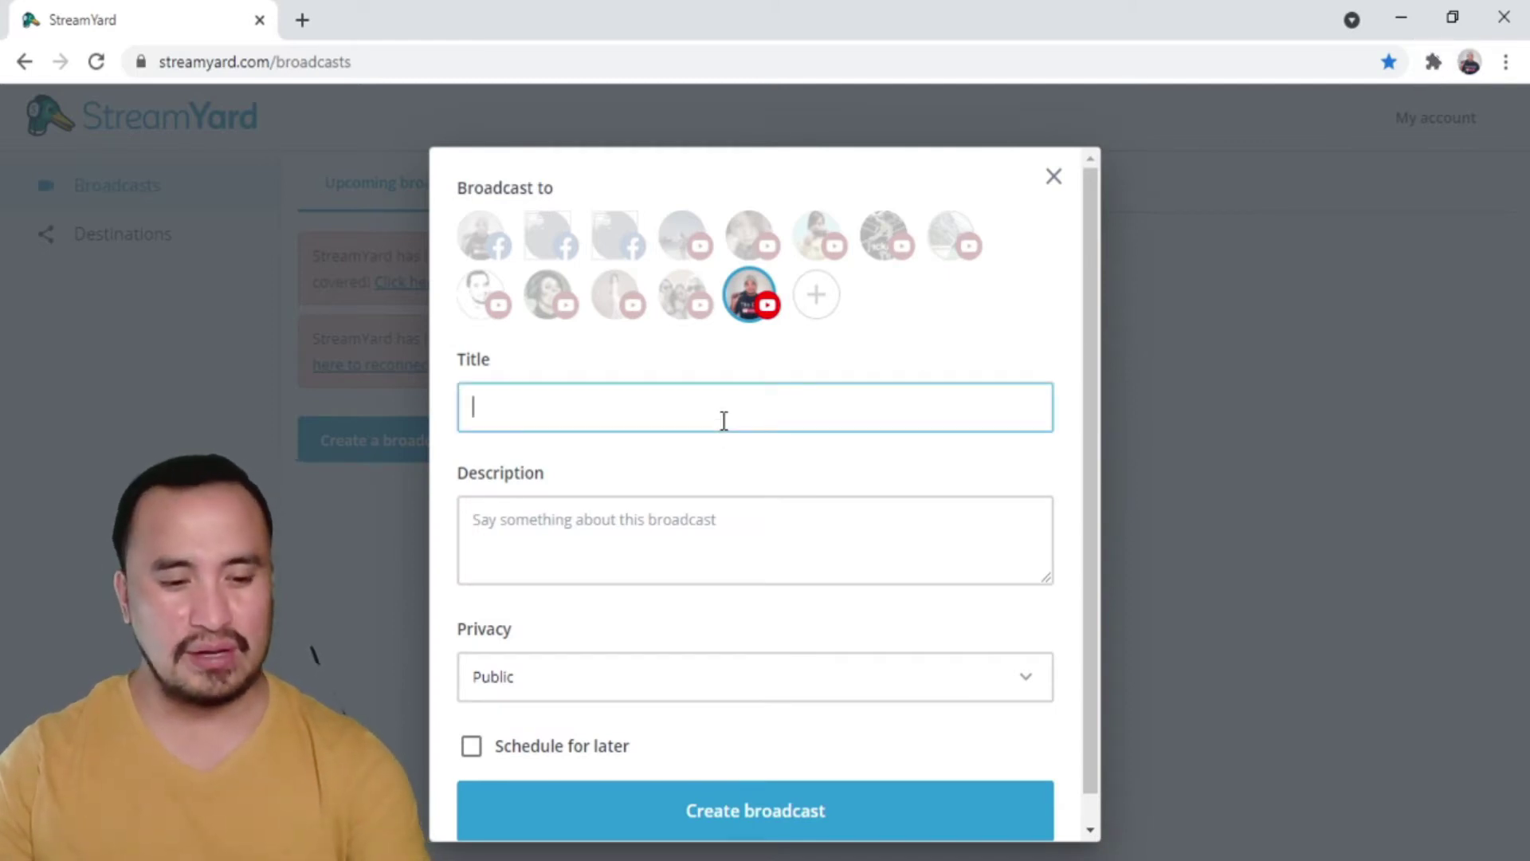
pyautogui.press('BackSpace')
pyautogui.press('BackSpace')
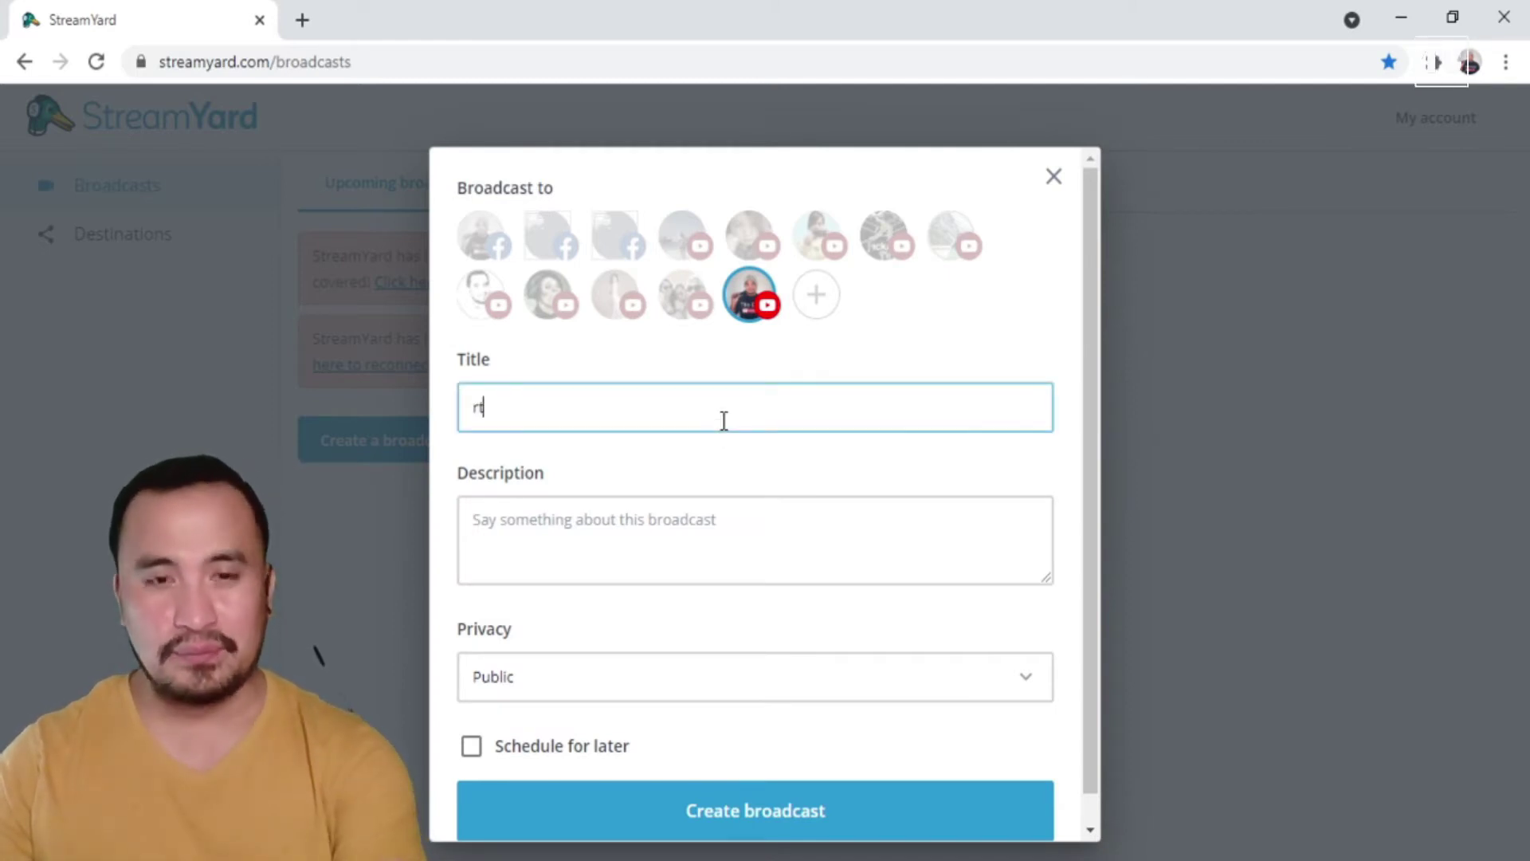
pyautogui.write('Tri')
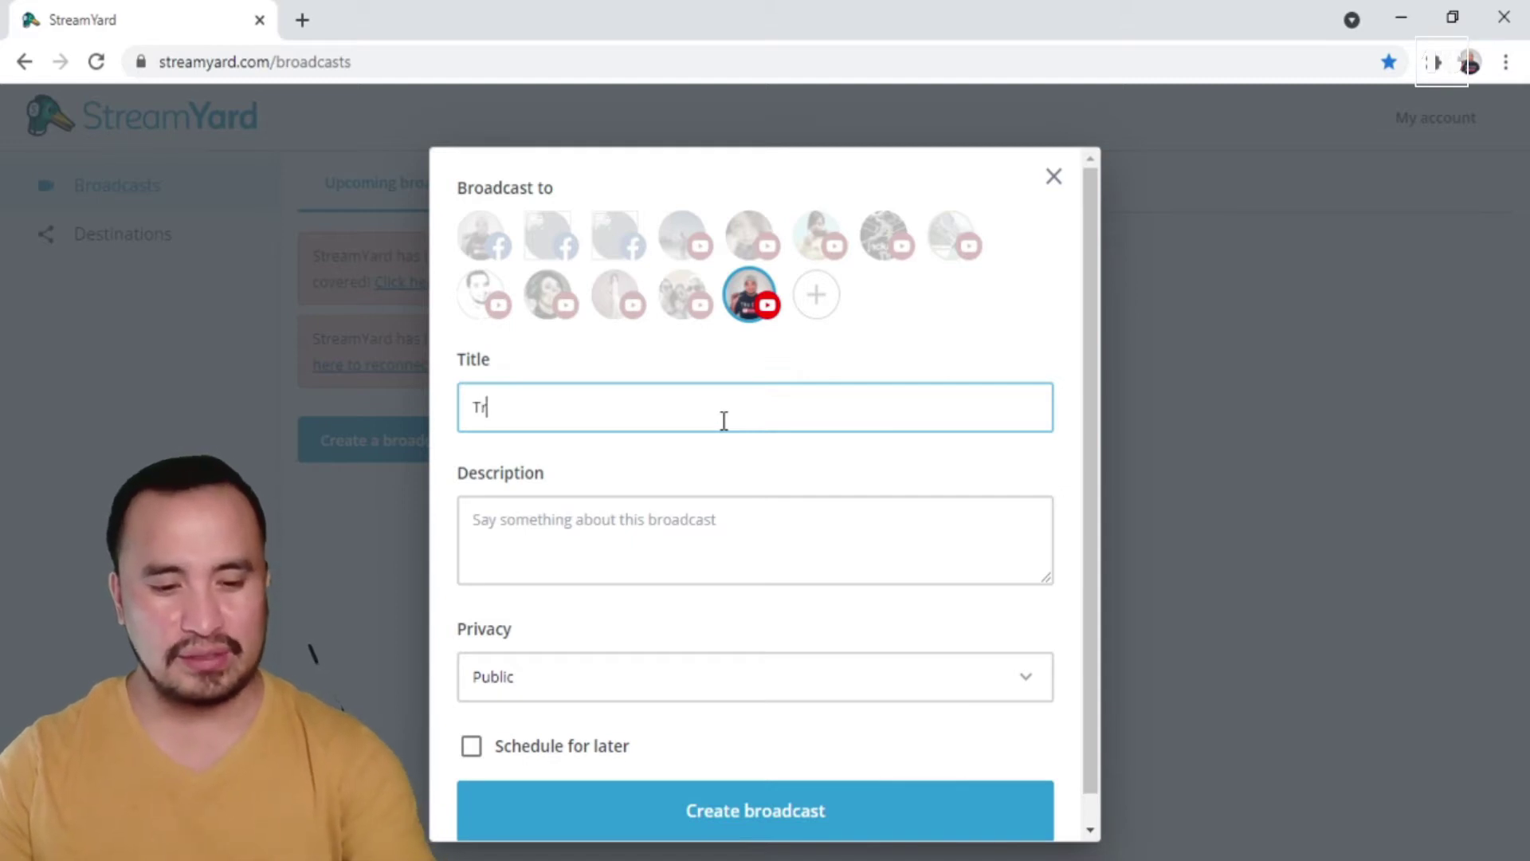
pyautogui.write('al test')
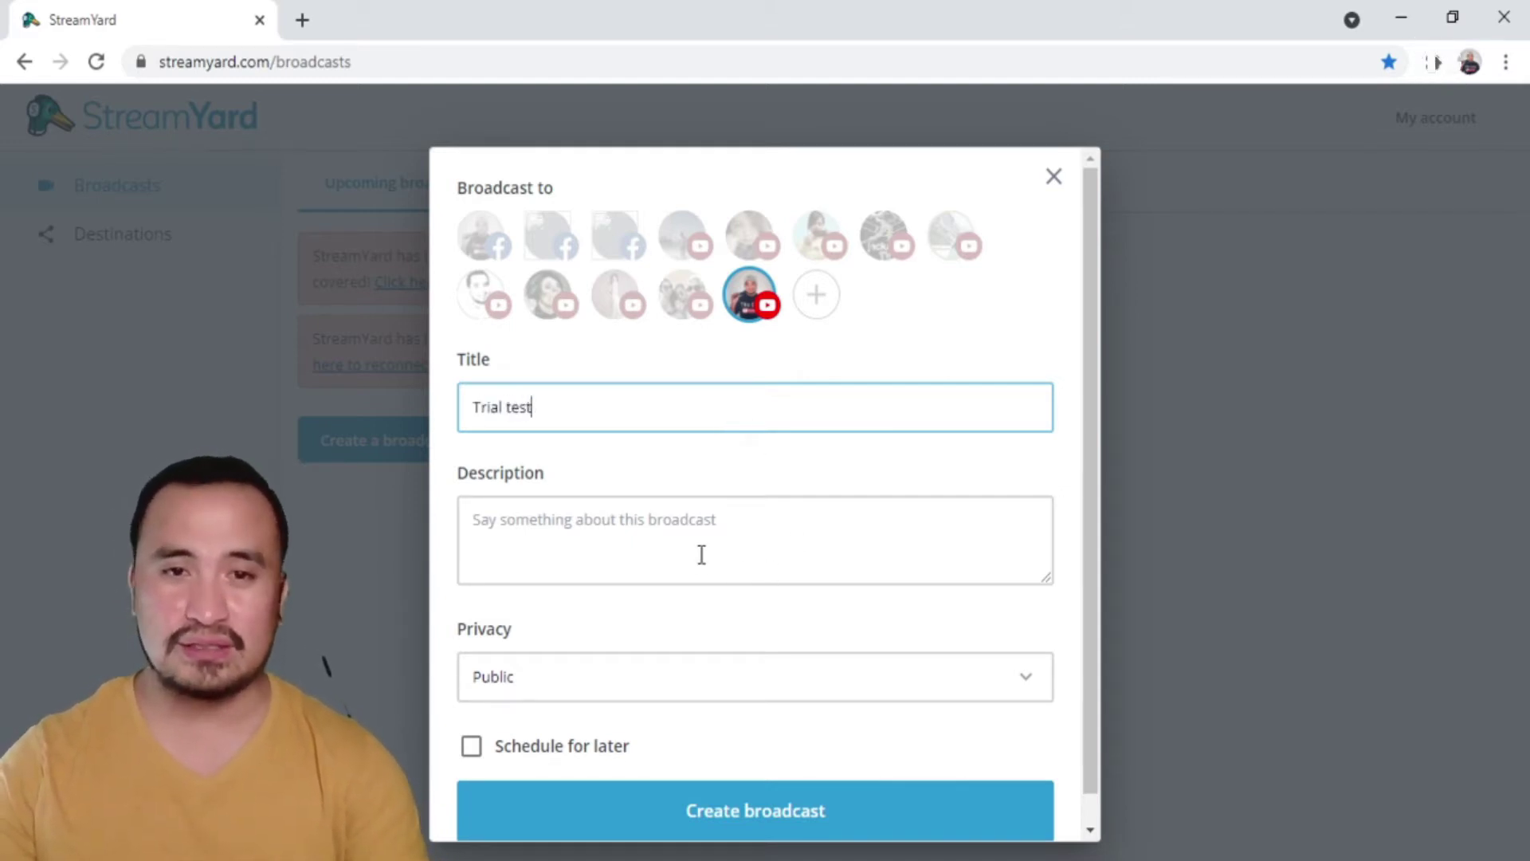
pyautogui.click(701, 546)
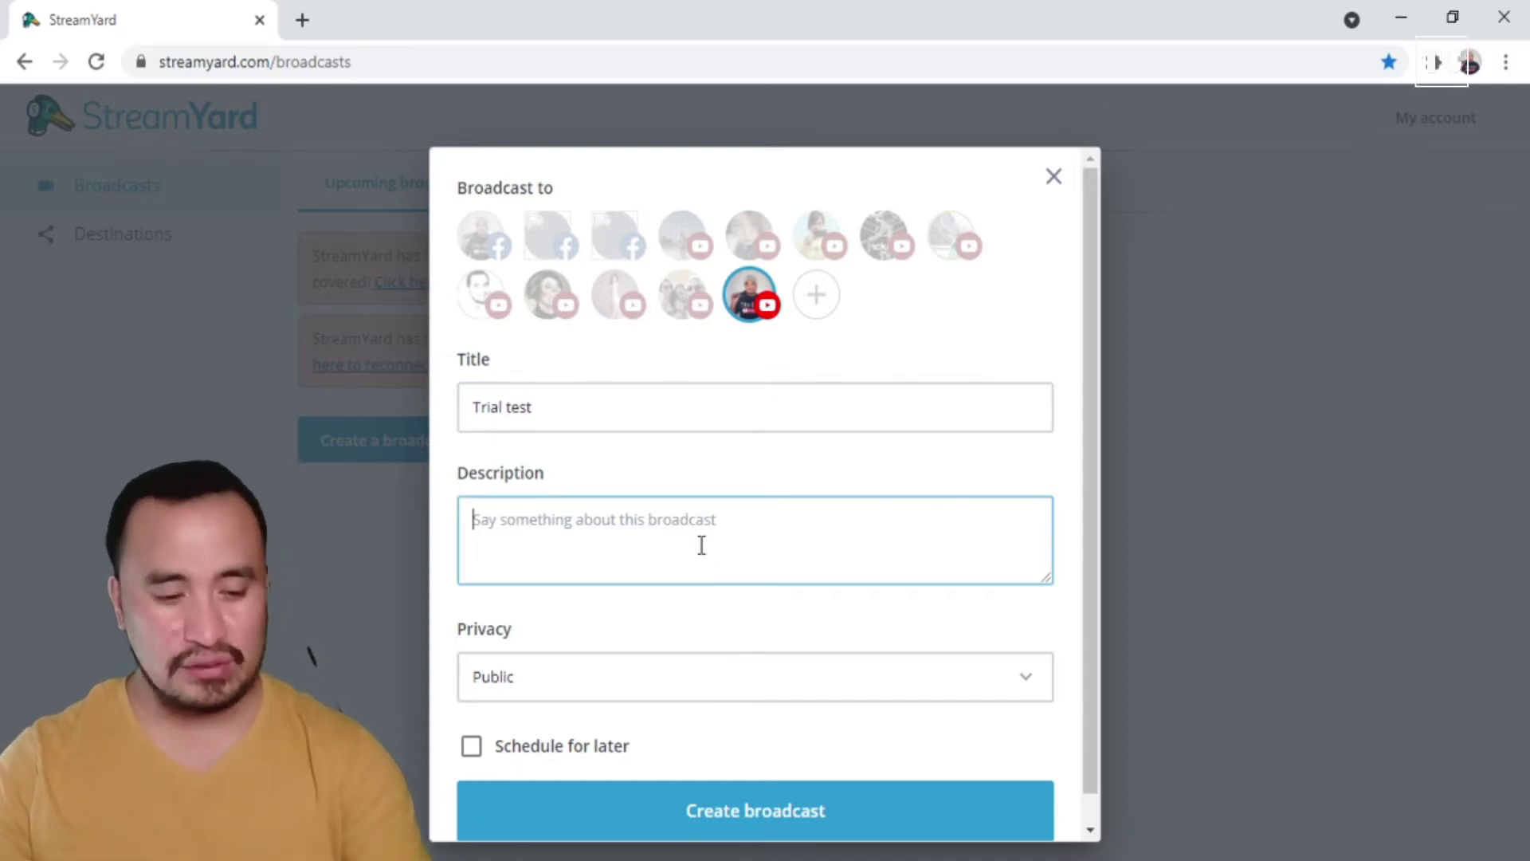
pyautogui.write('test')
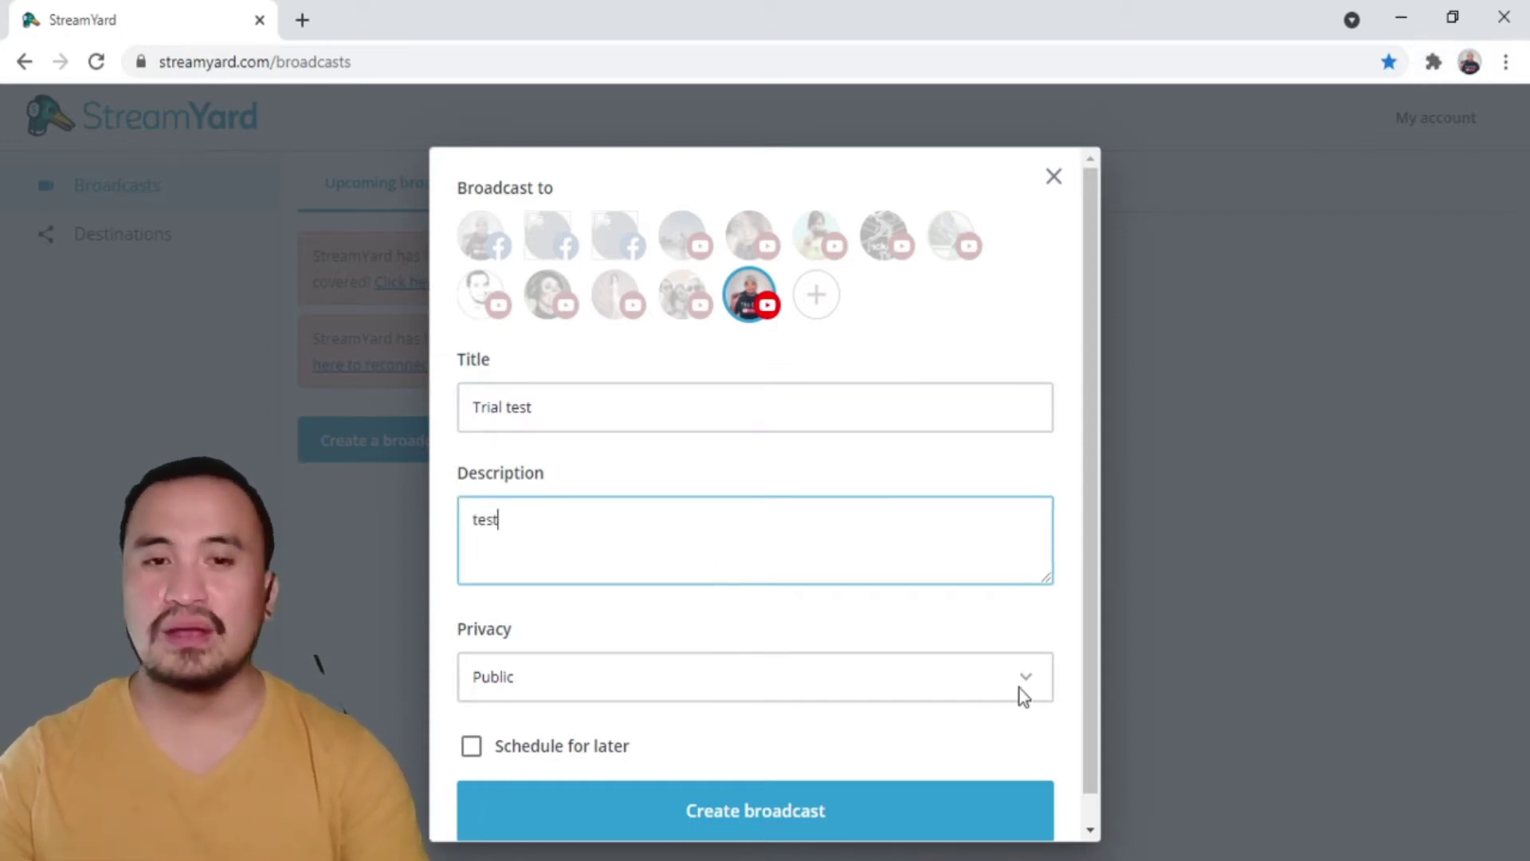
# Enable Schedule for later and browse for a thumbnail image without choosing one
pyautogui.scroll(-1, 1017, 703)
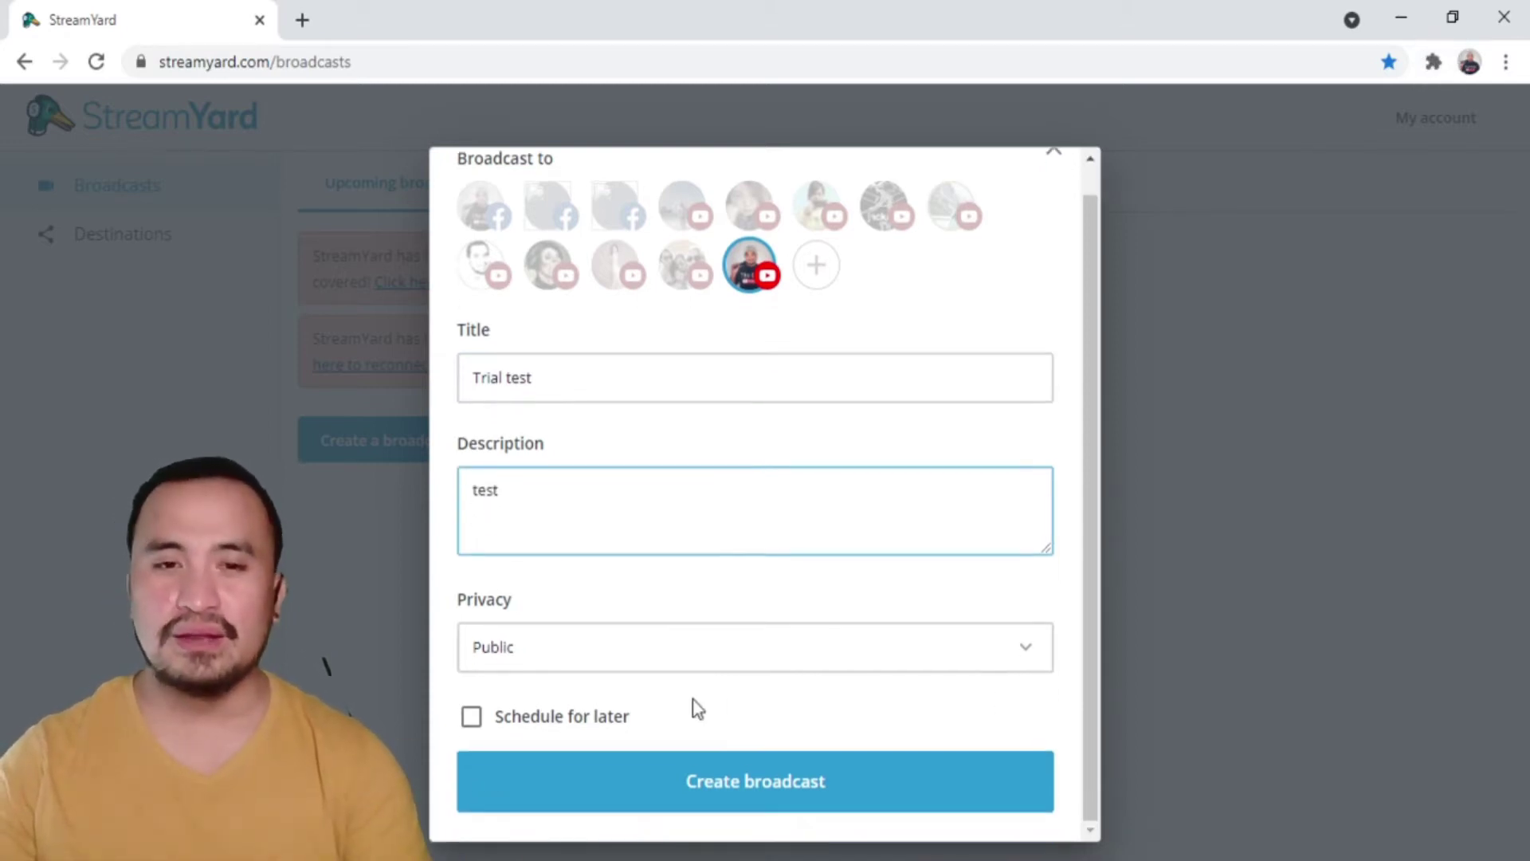
pyautogui.click(472, 725)
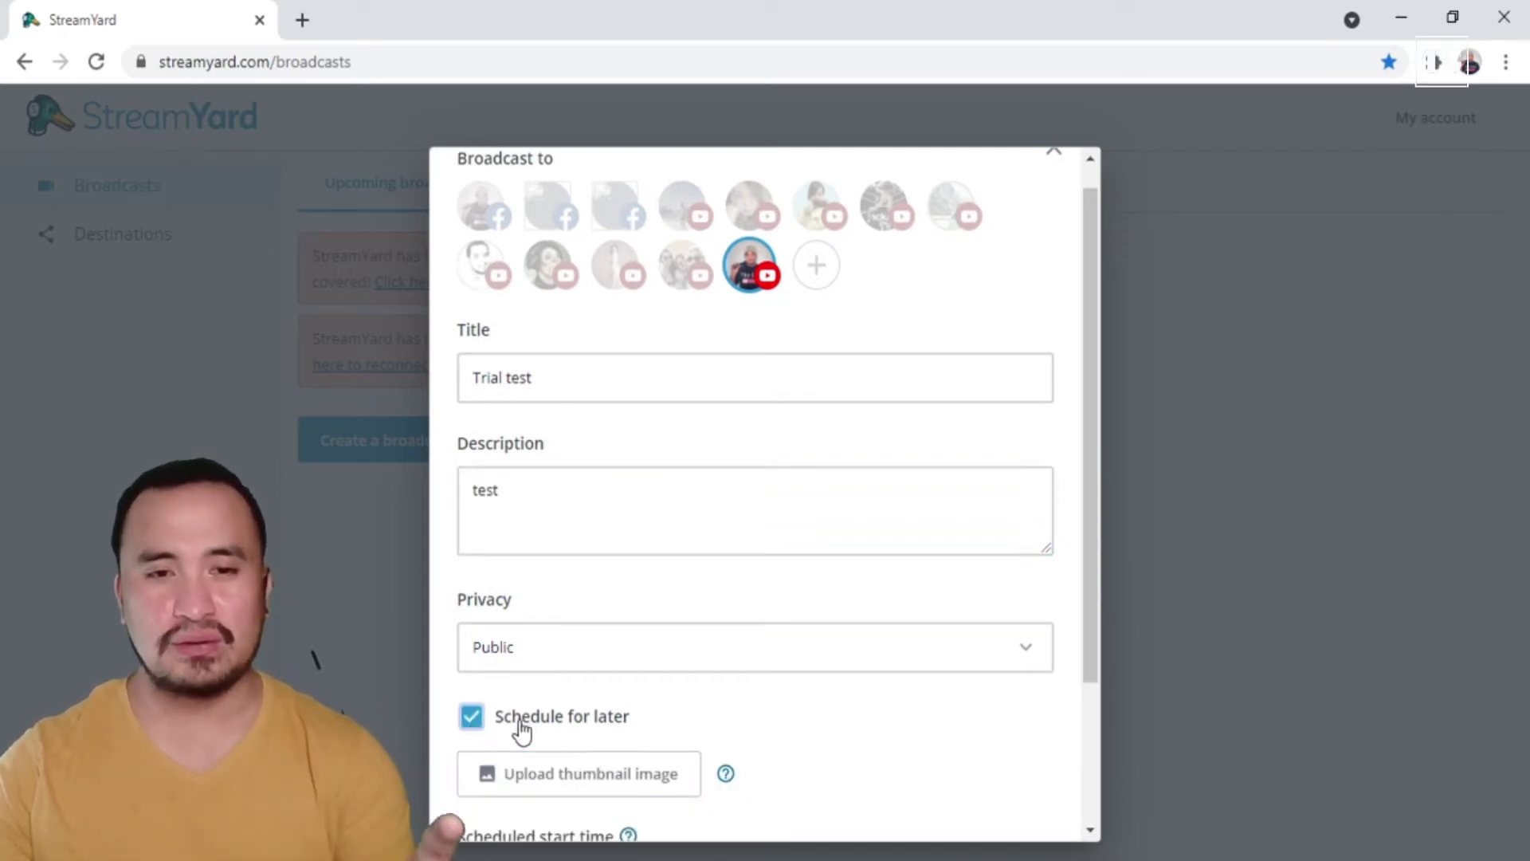
pyautogui.click(633, 783)
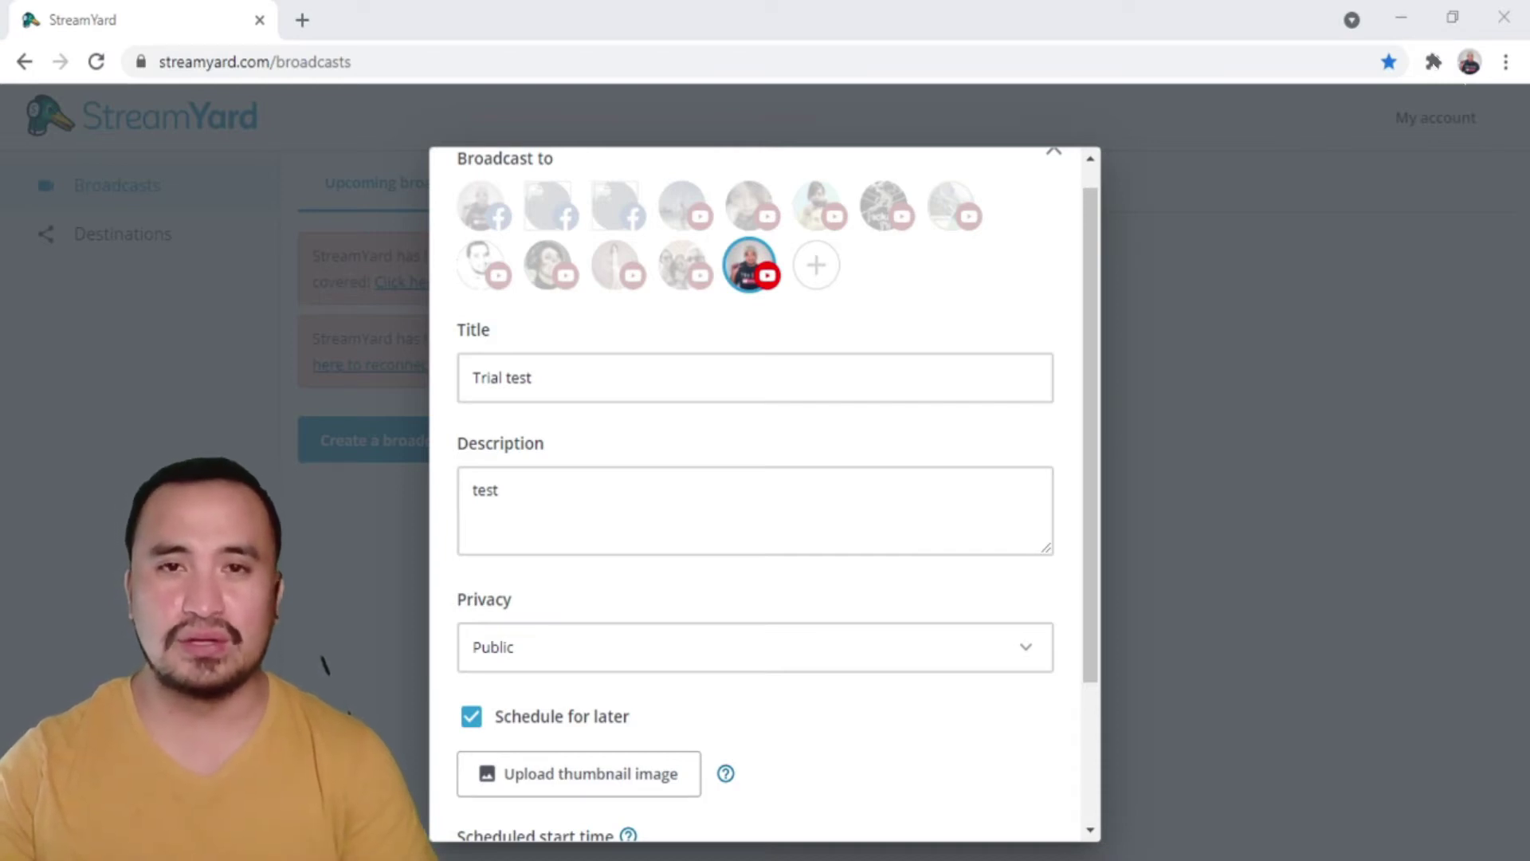
pyautogui.press('Escape')
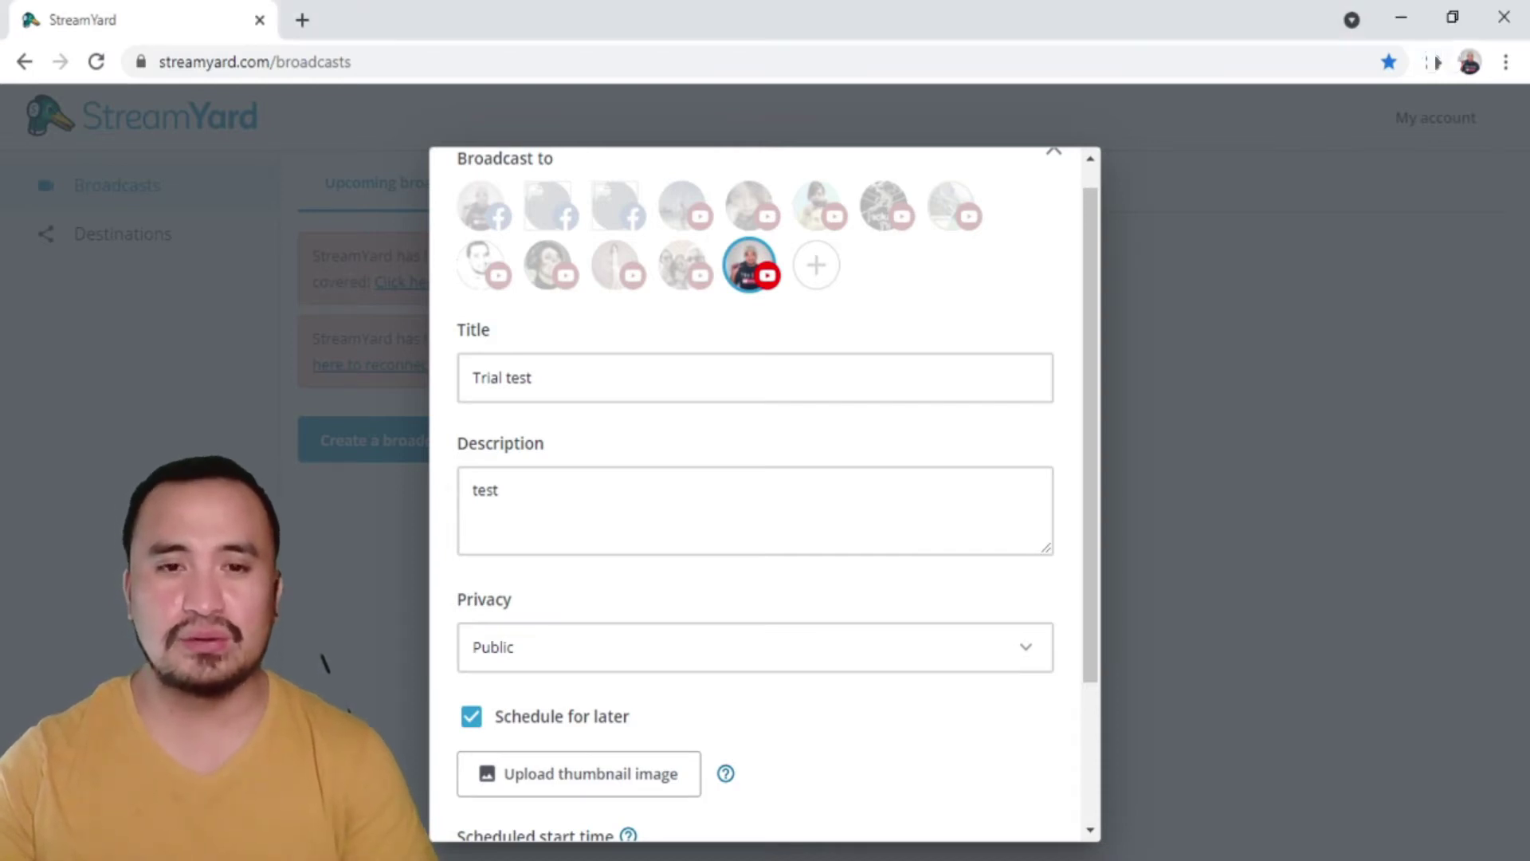
# Pick and apply a thumbnail image, then create the Trial test broadcast
pyautogui.click(614, 797)
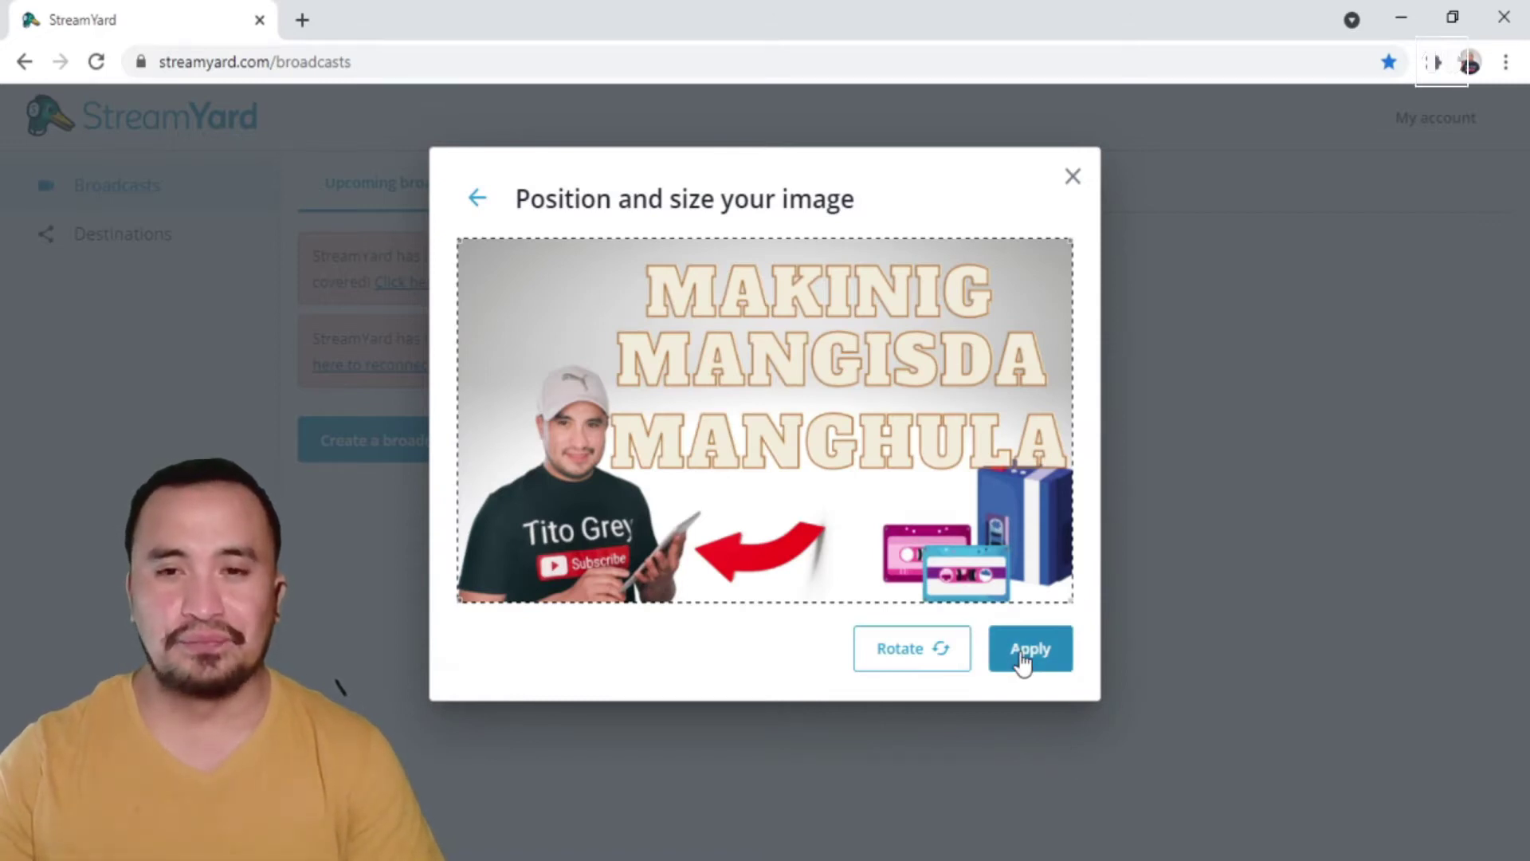
pyautogui.click(1023, 663)
pyautogui.scroll(-3, 879, 746)
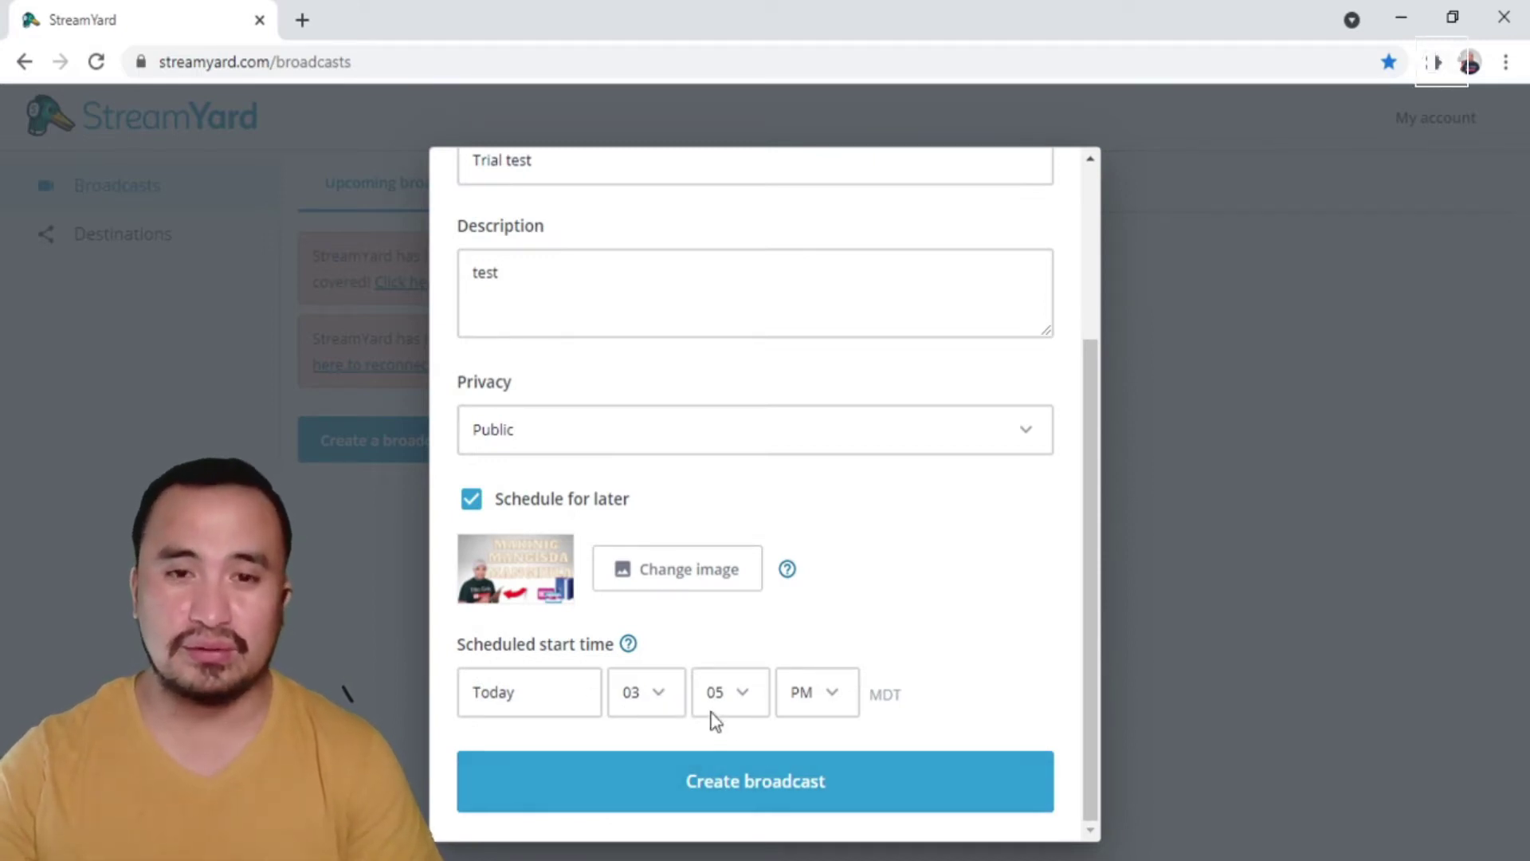
pyautogui.click(749, 792)
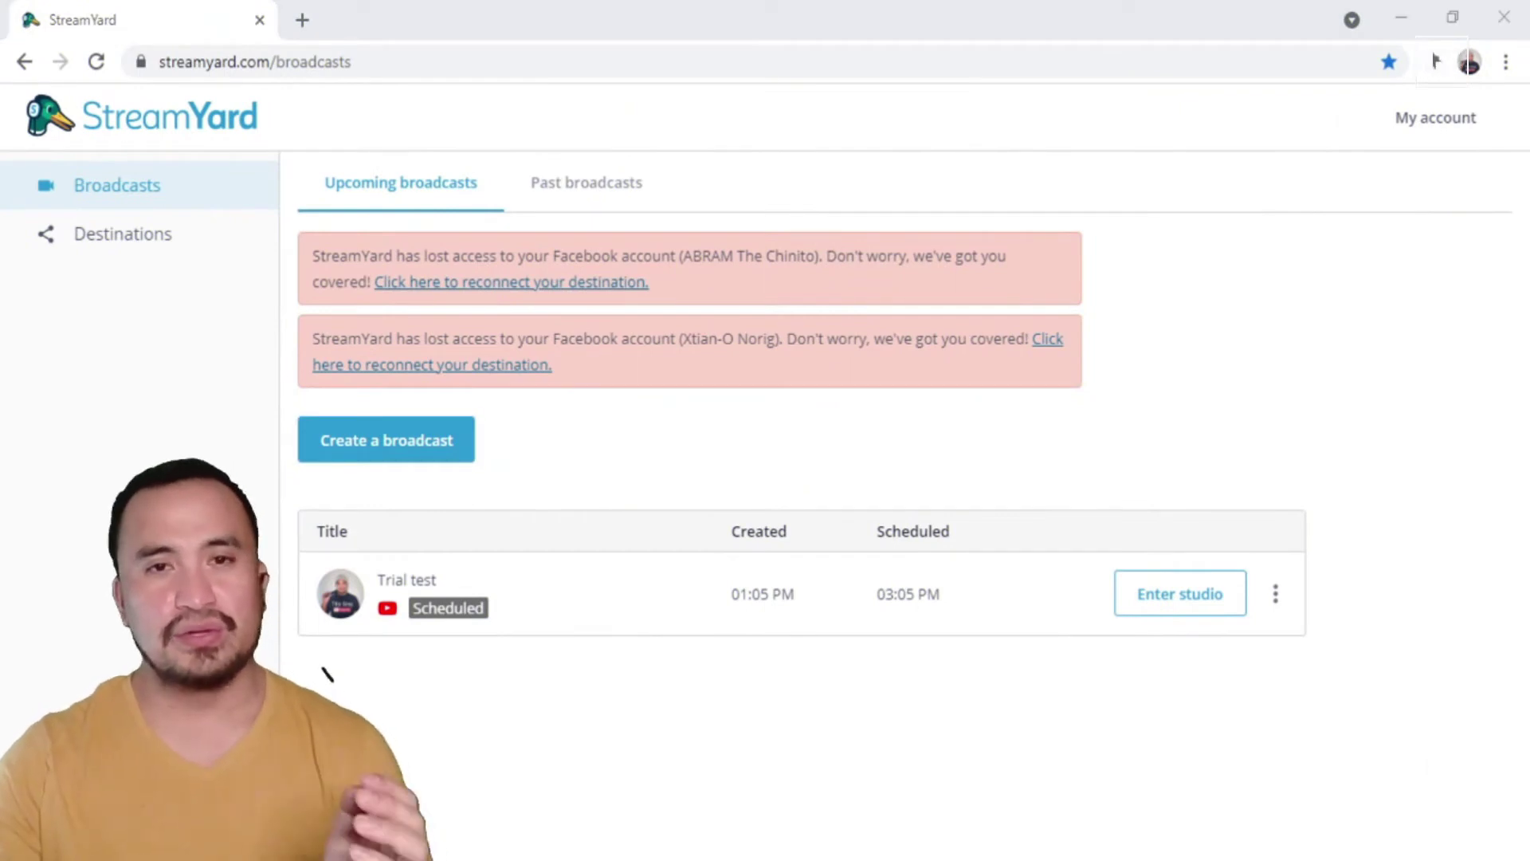
# Start the OBS virtual camera, transition to scene Camera duplicate 4, then enter the Trial test studio
pyautogui.click(653, 177)
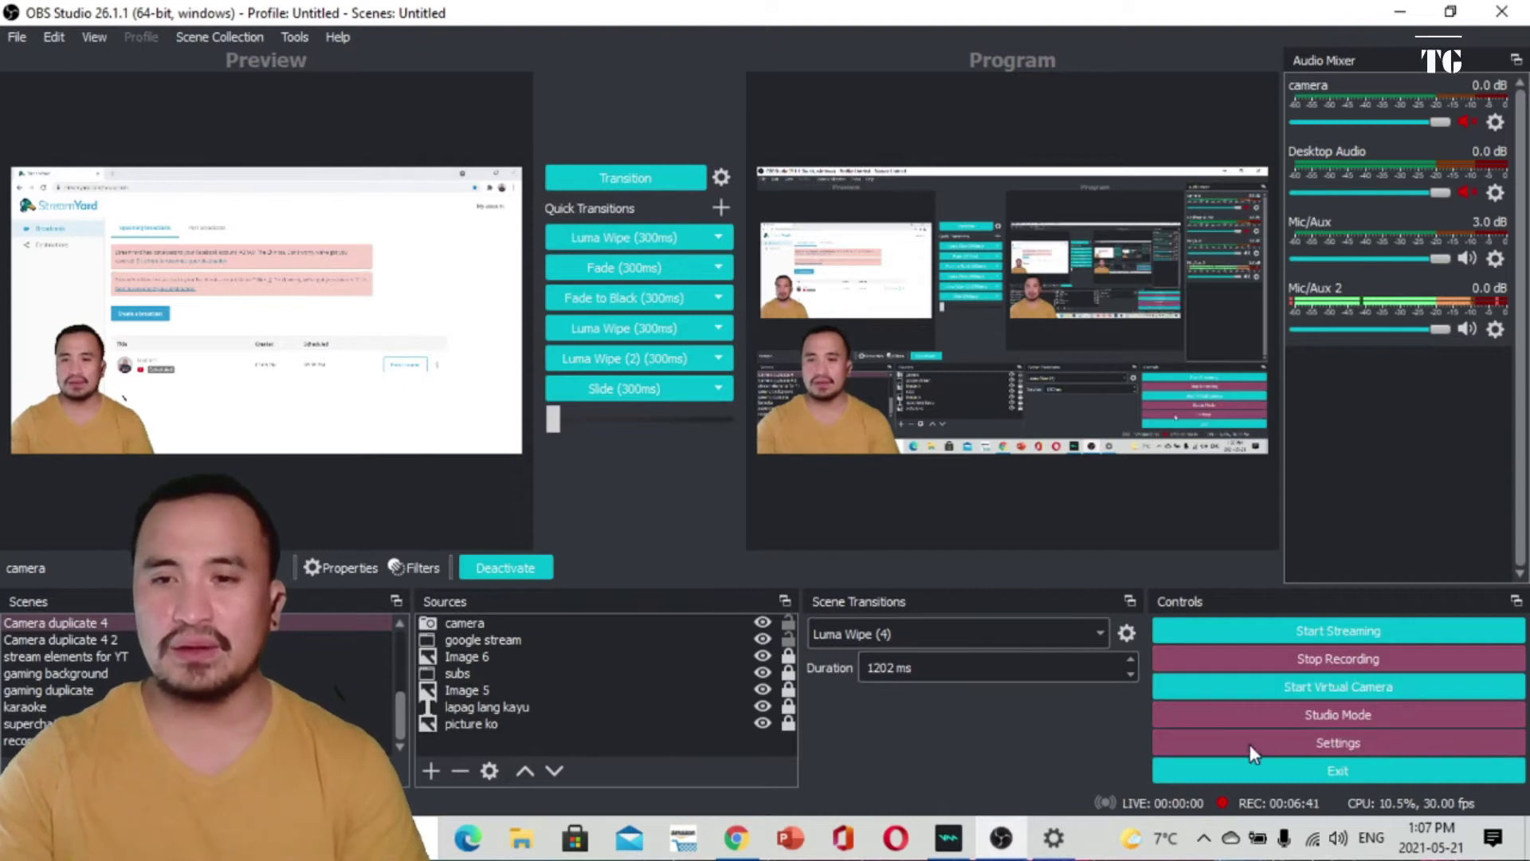
pyautogui.click(1336, 691)
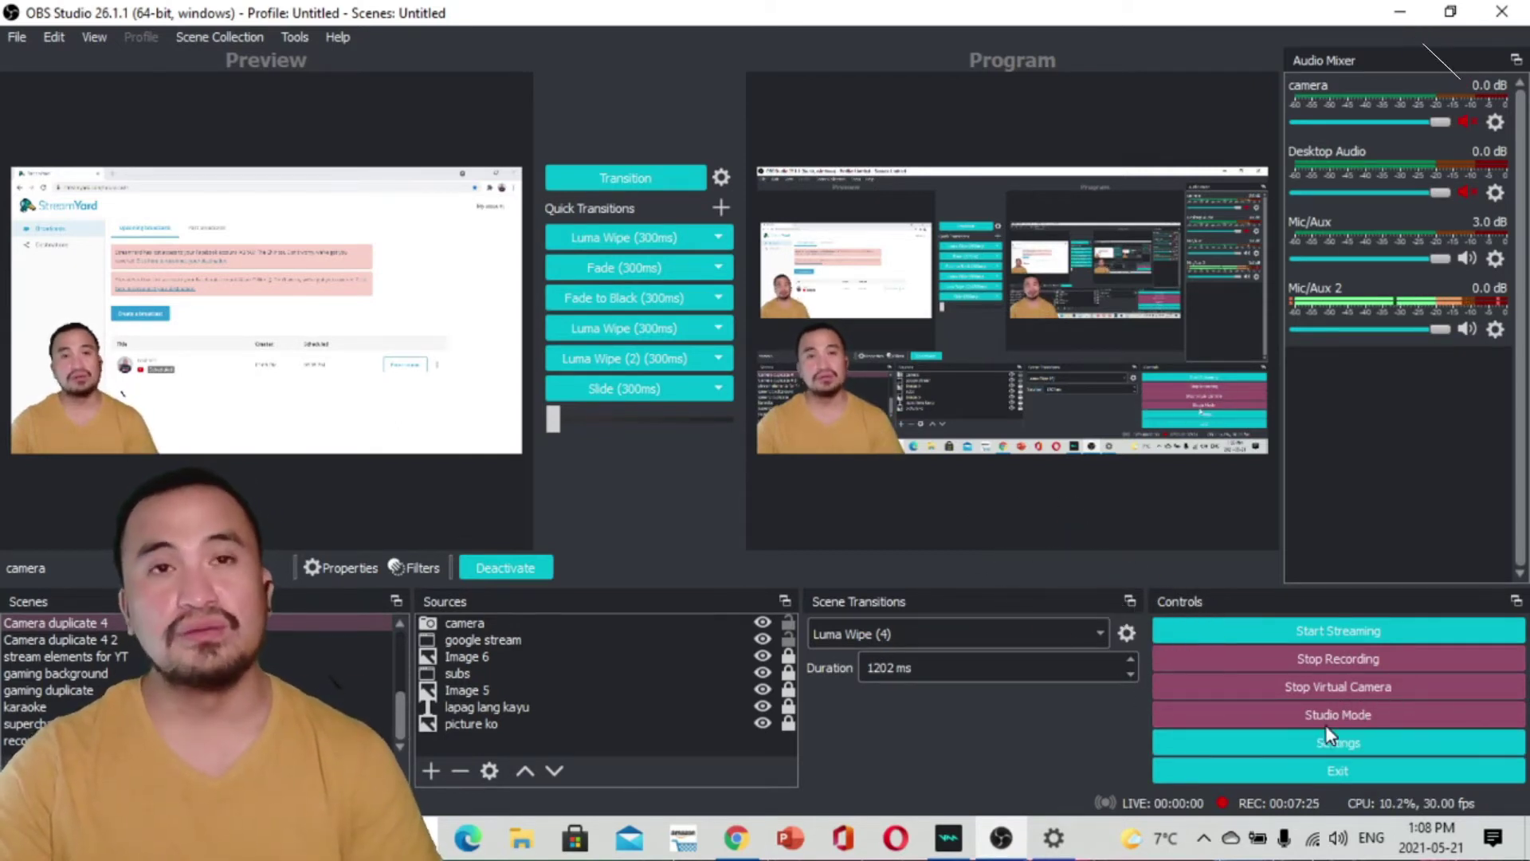
pyautogui.click(469, 659)
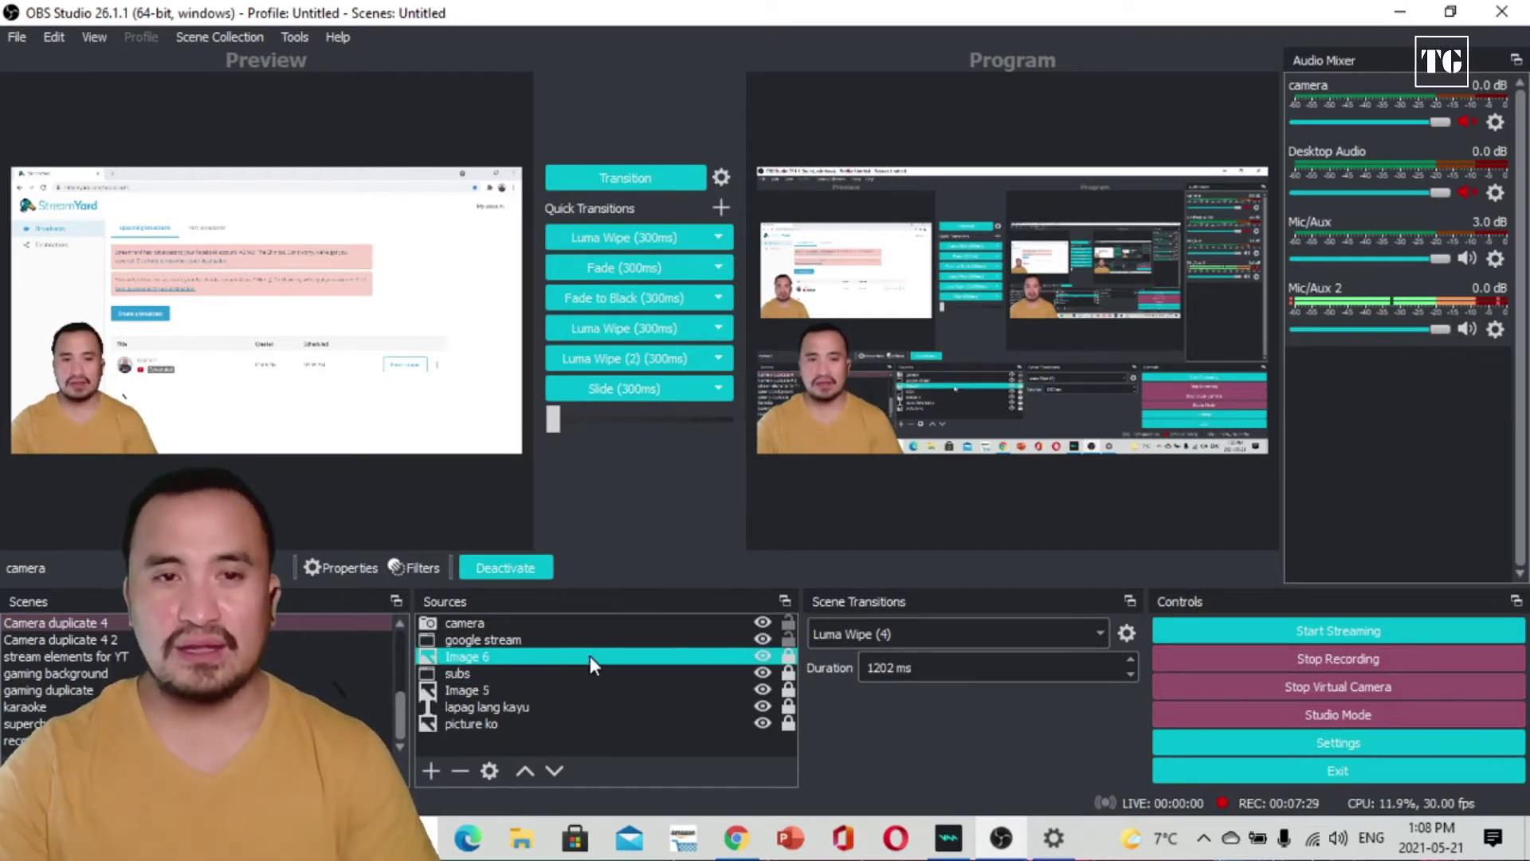
pyautogui.click(319, 623)
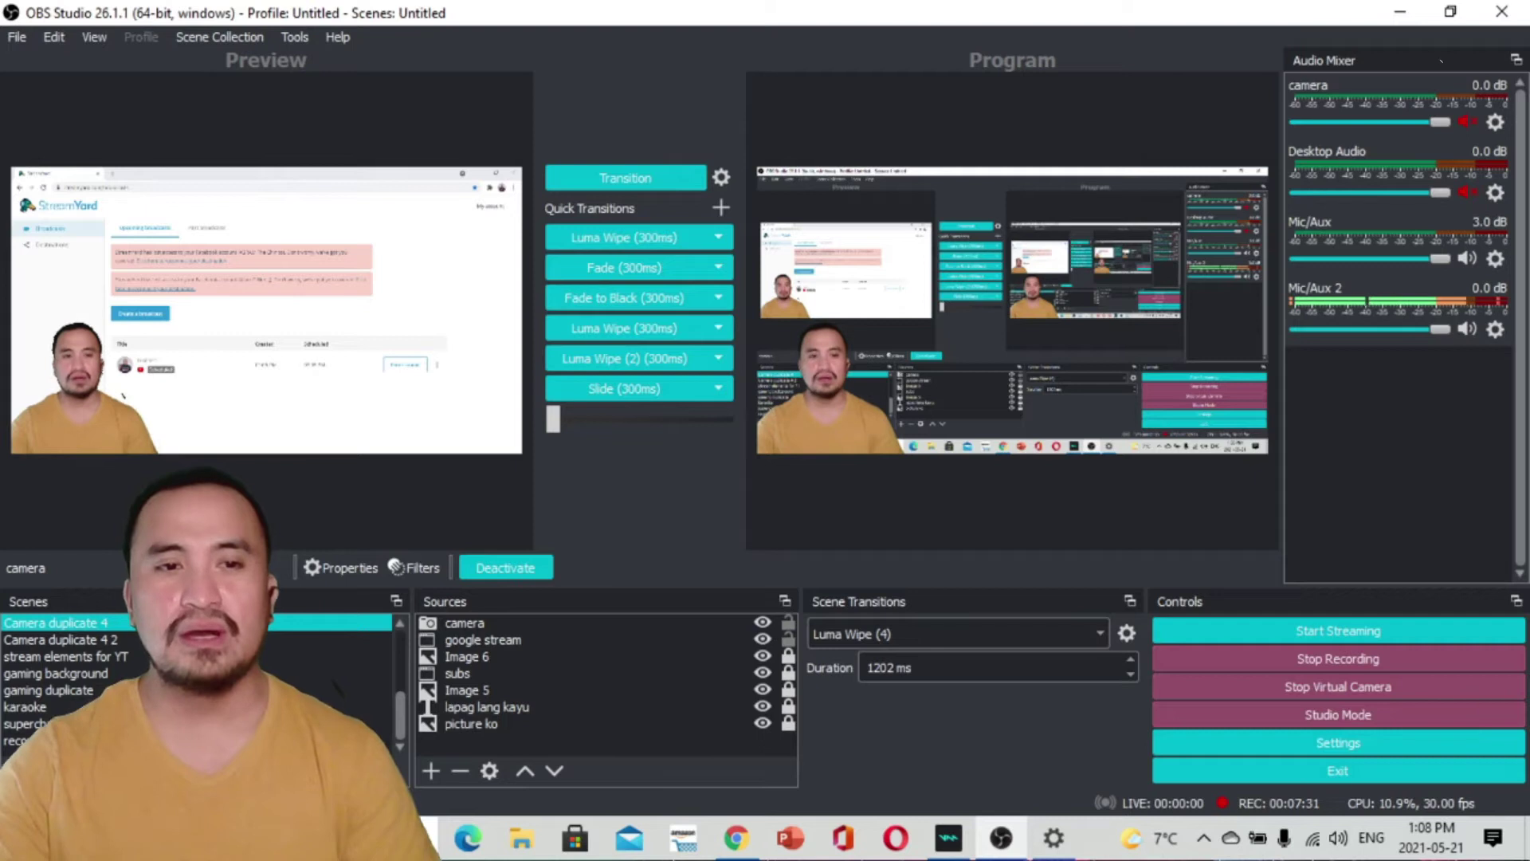
pyautogui.click(663, 174)
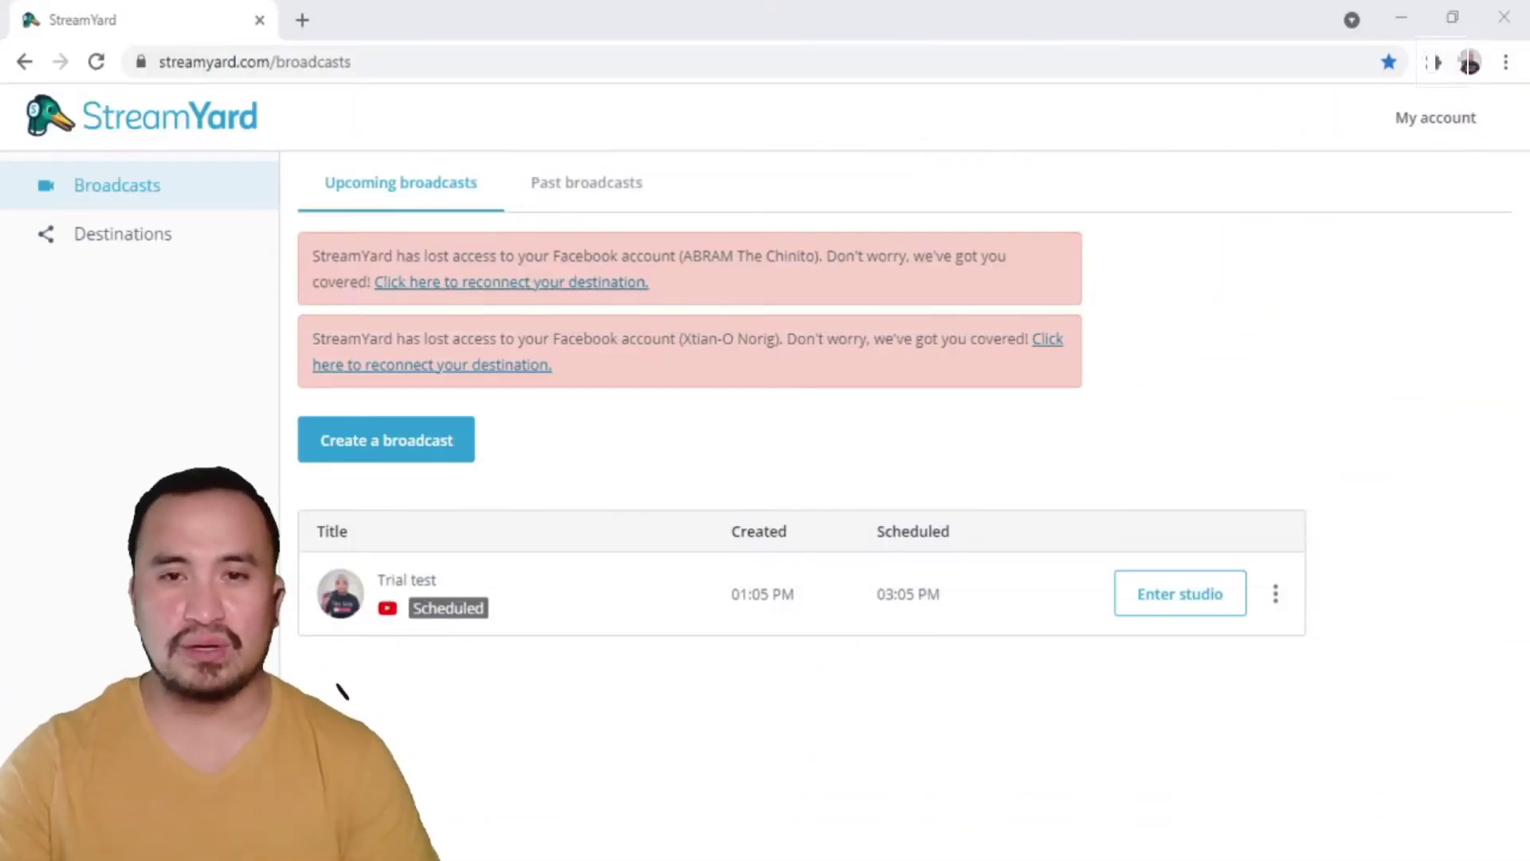
pyautogui.hotkey('alt', 'Tab')
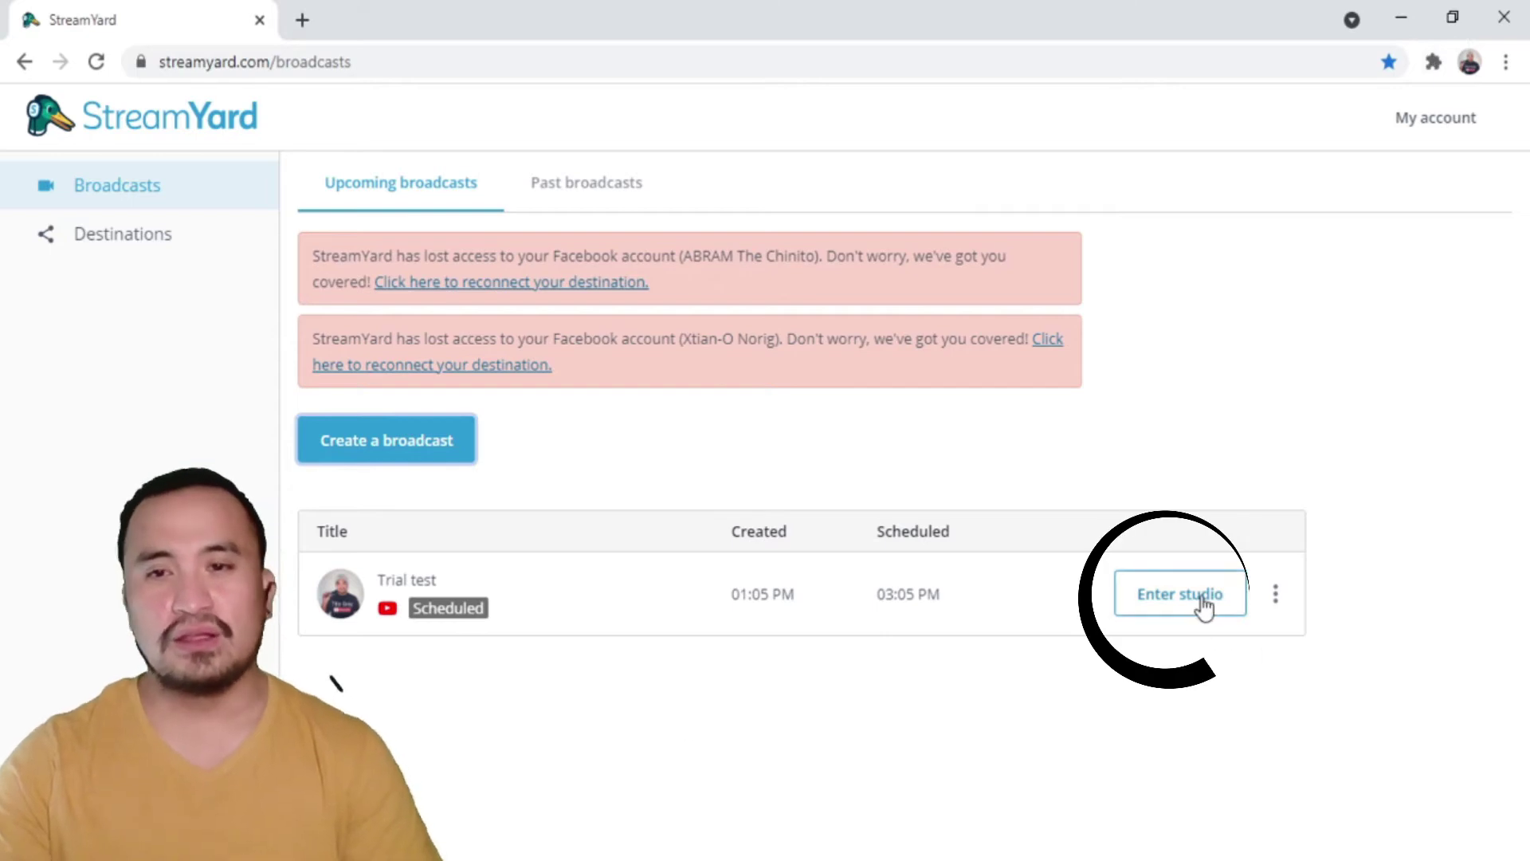
pyautogui.click(1201, 600)
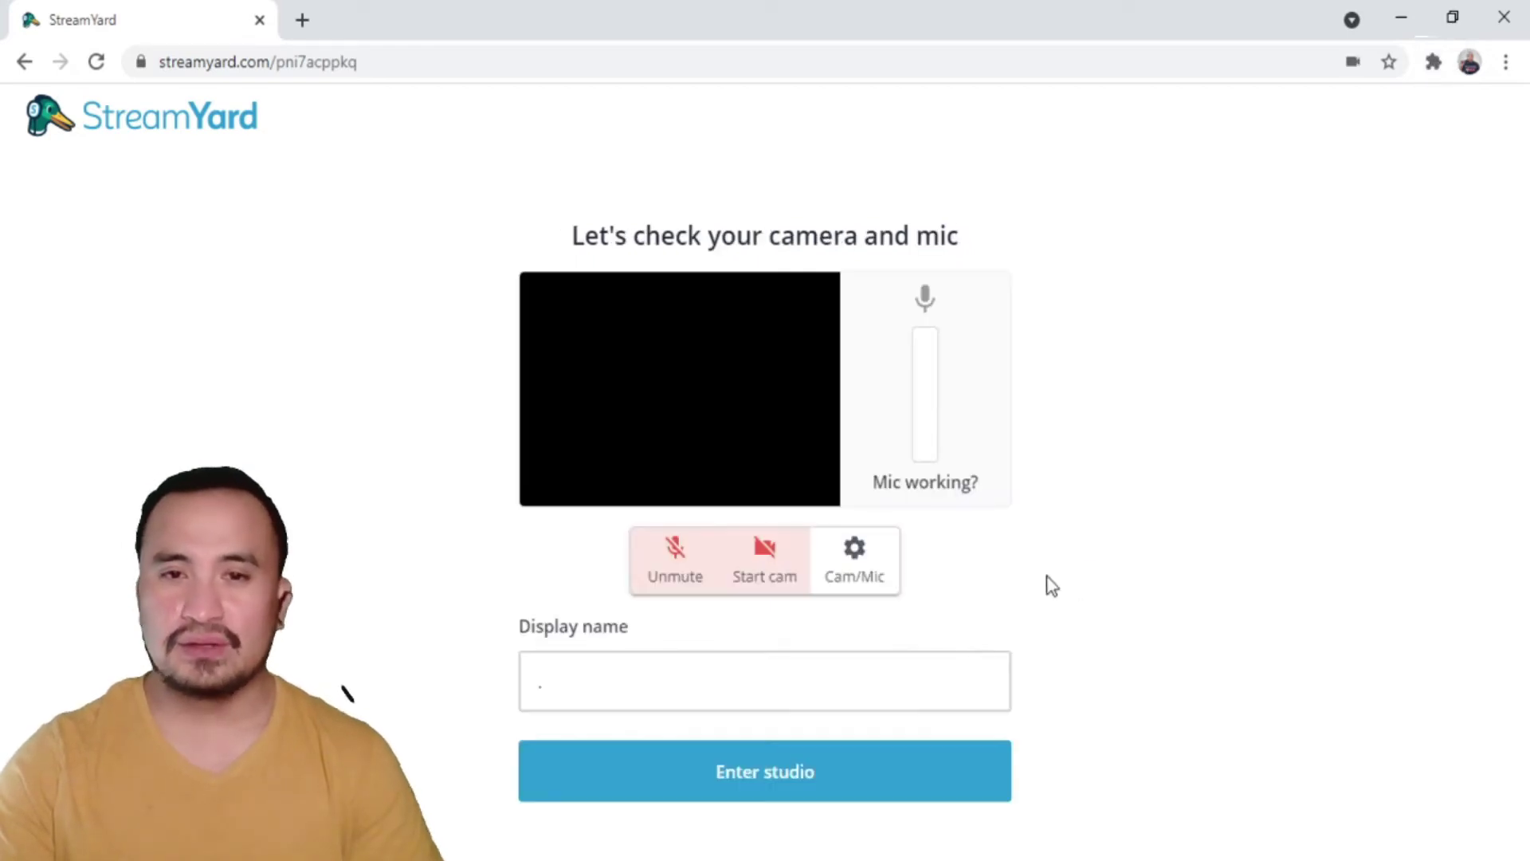
# Confirm OBS Virtual Camera is the selected camera in StreamYard's Cam/Mic settings
pyautogui.click(863, 573)
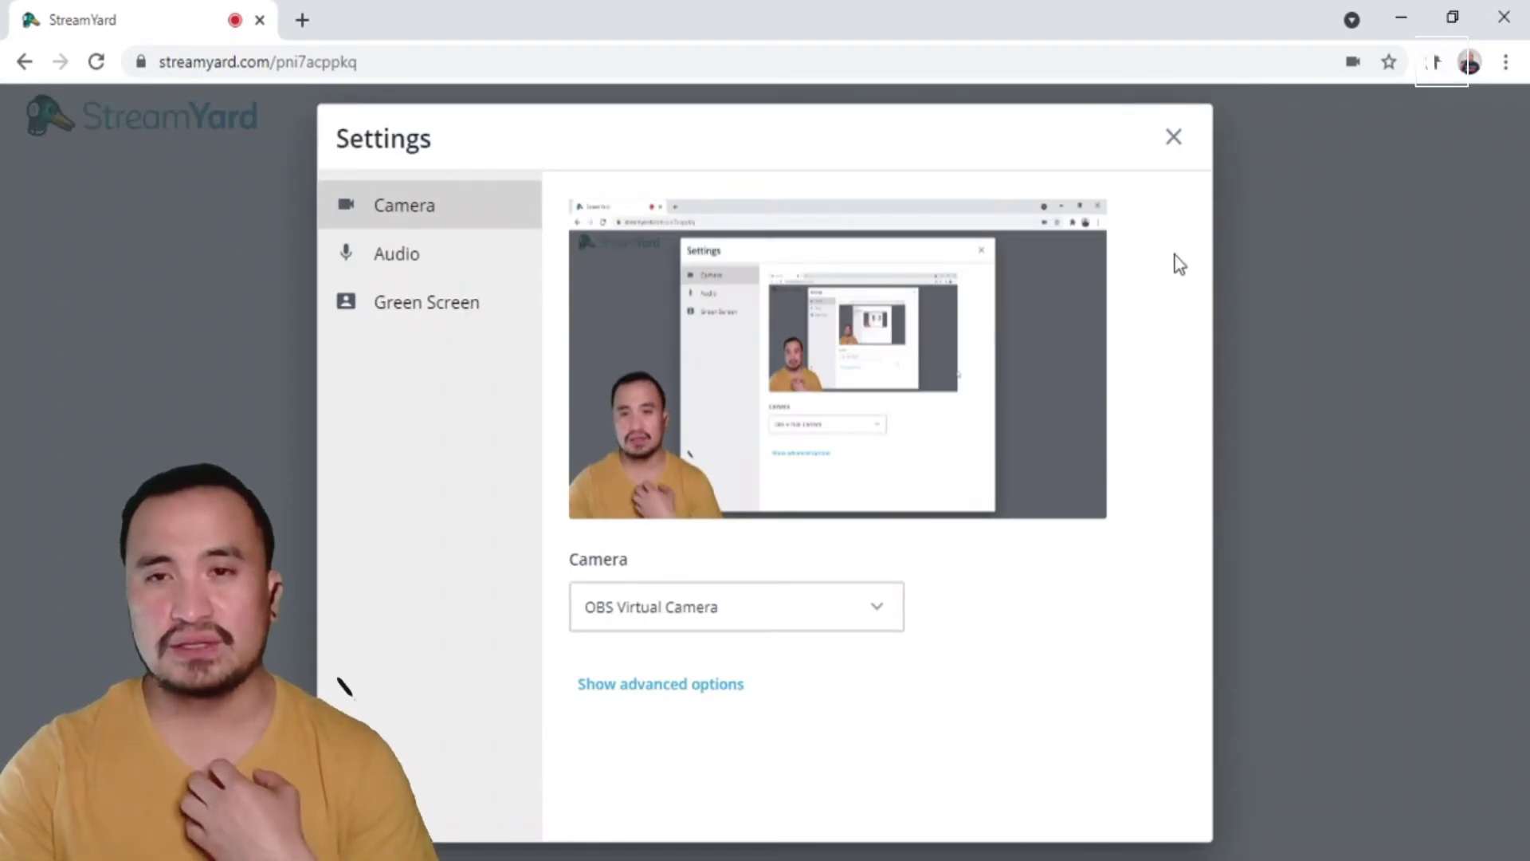
pyautogui.click(1177, 137)
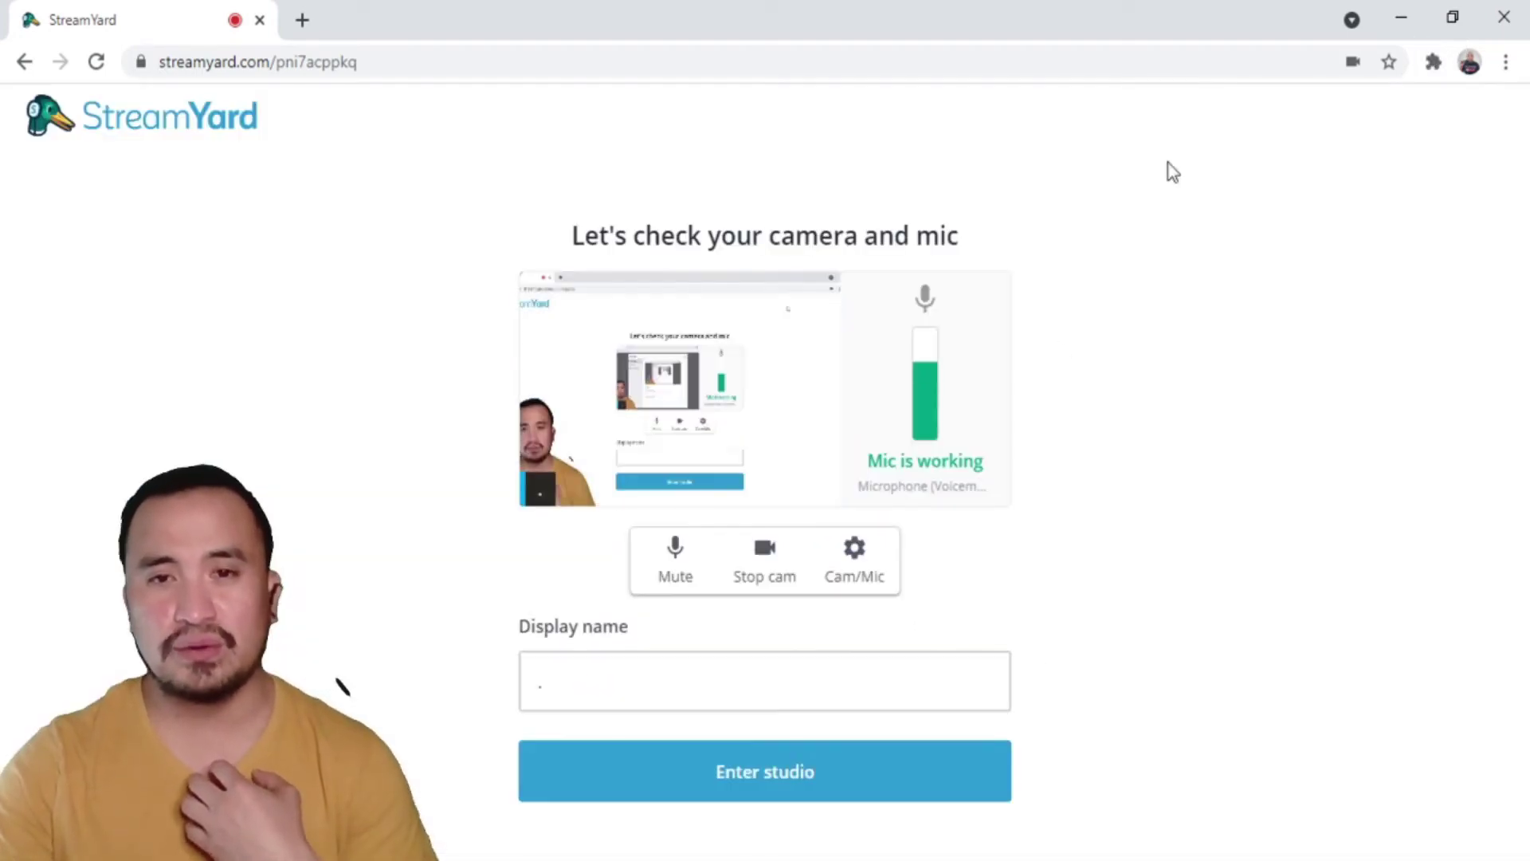
pyautogui.click(852, 580)
pyautogui.click(877, 614)
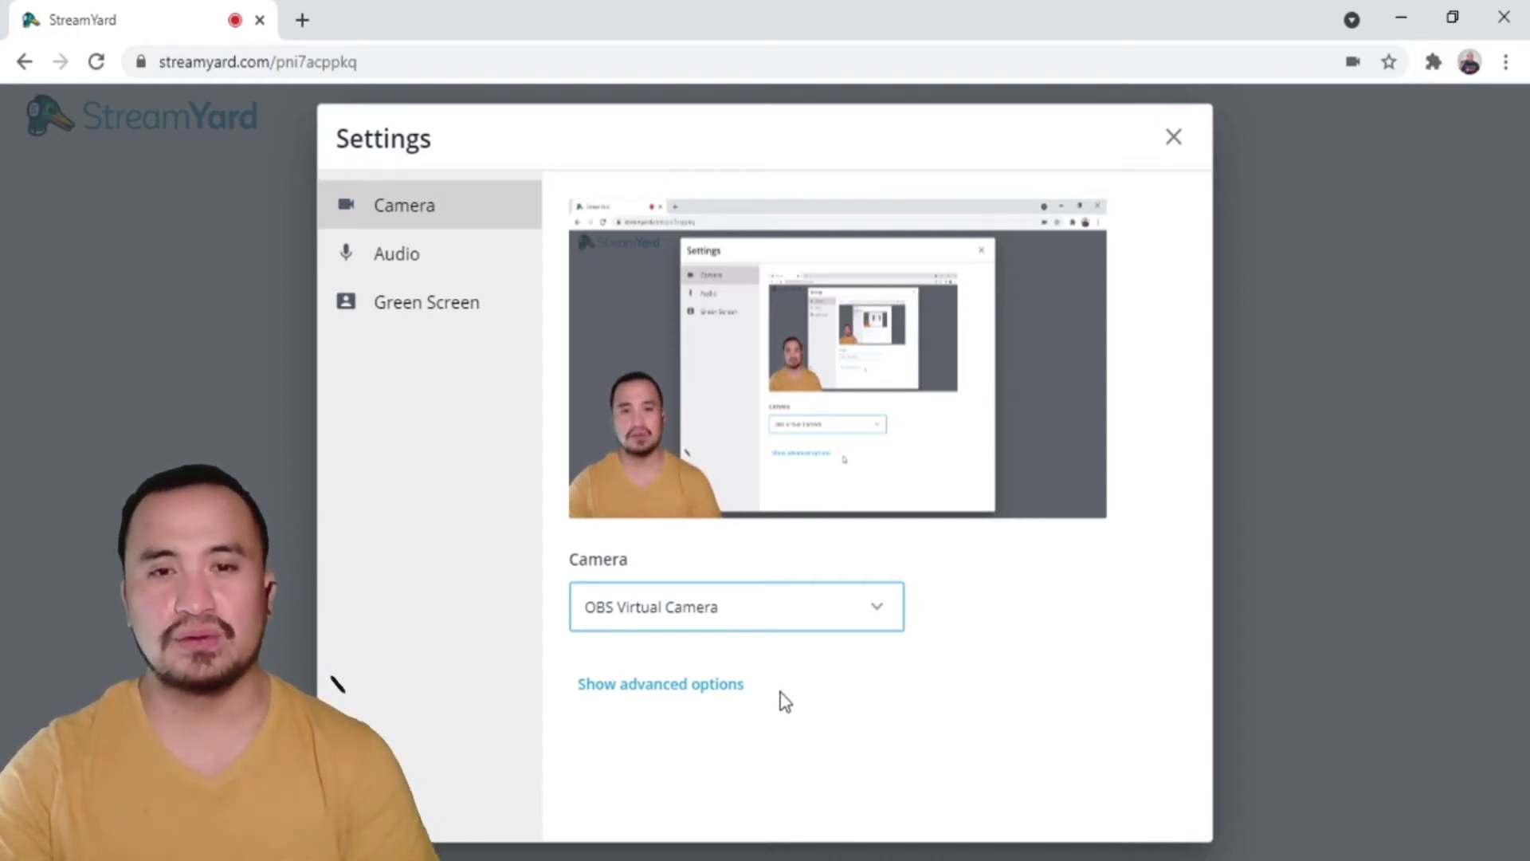
# Review the Mic and Speaker choices on the Audio tab, then close Settings
pyautogui.click(432, 271)
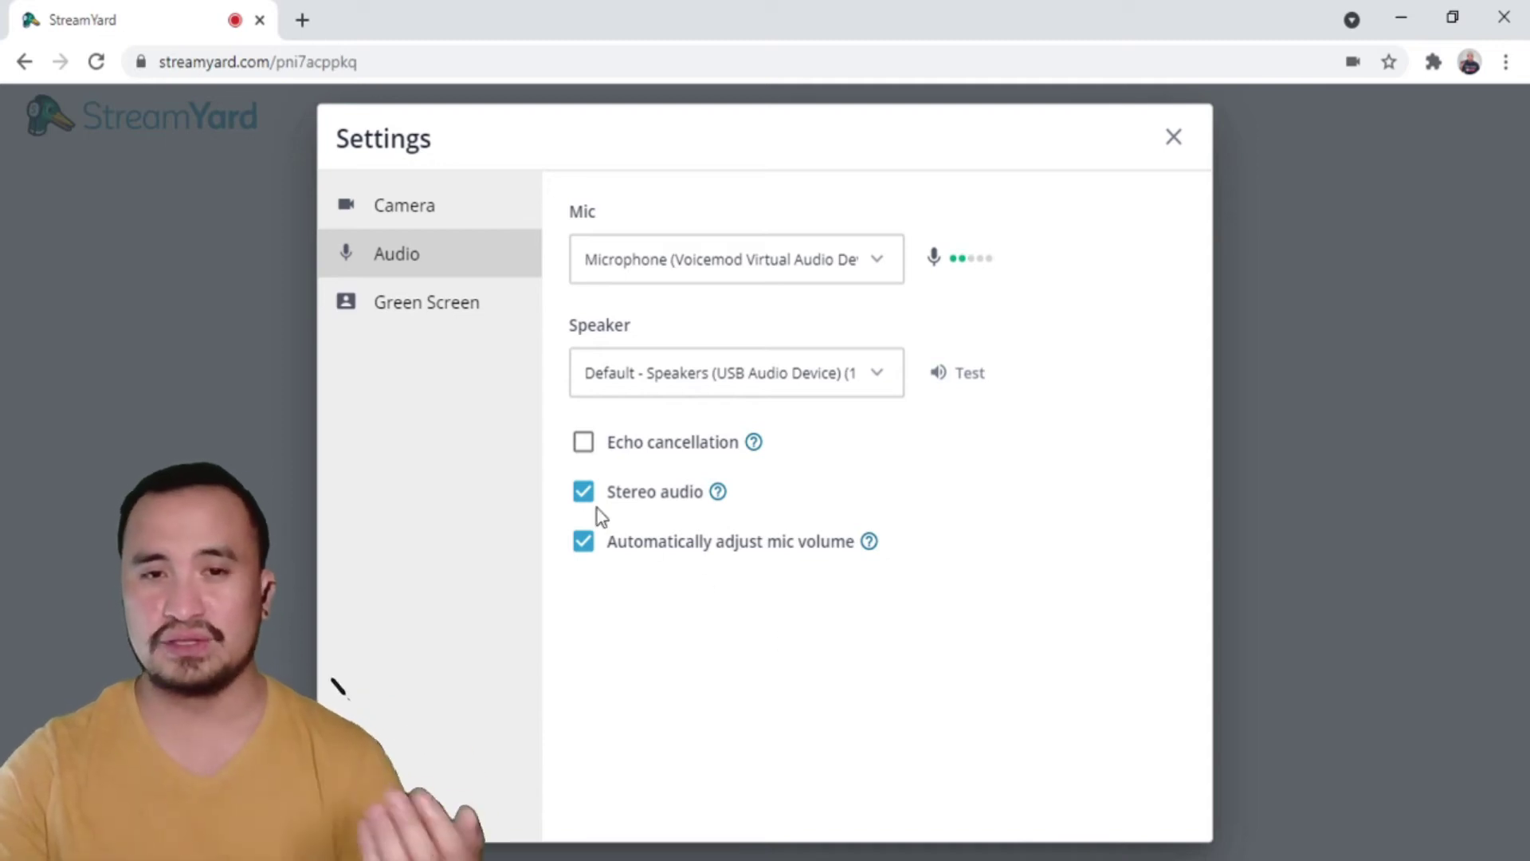
pyautogui.click(1176, 138)
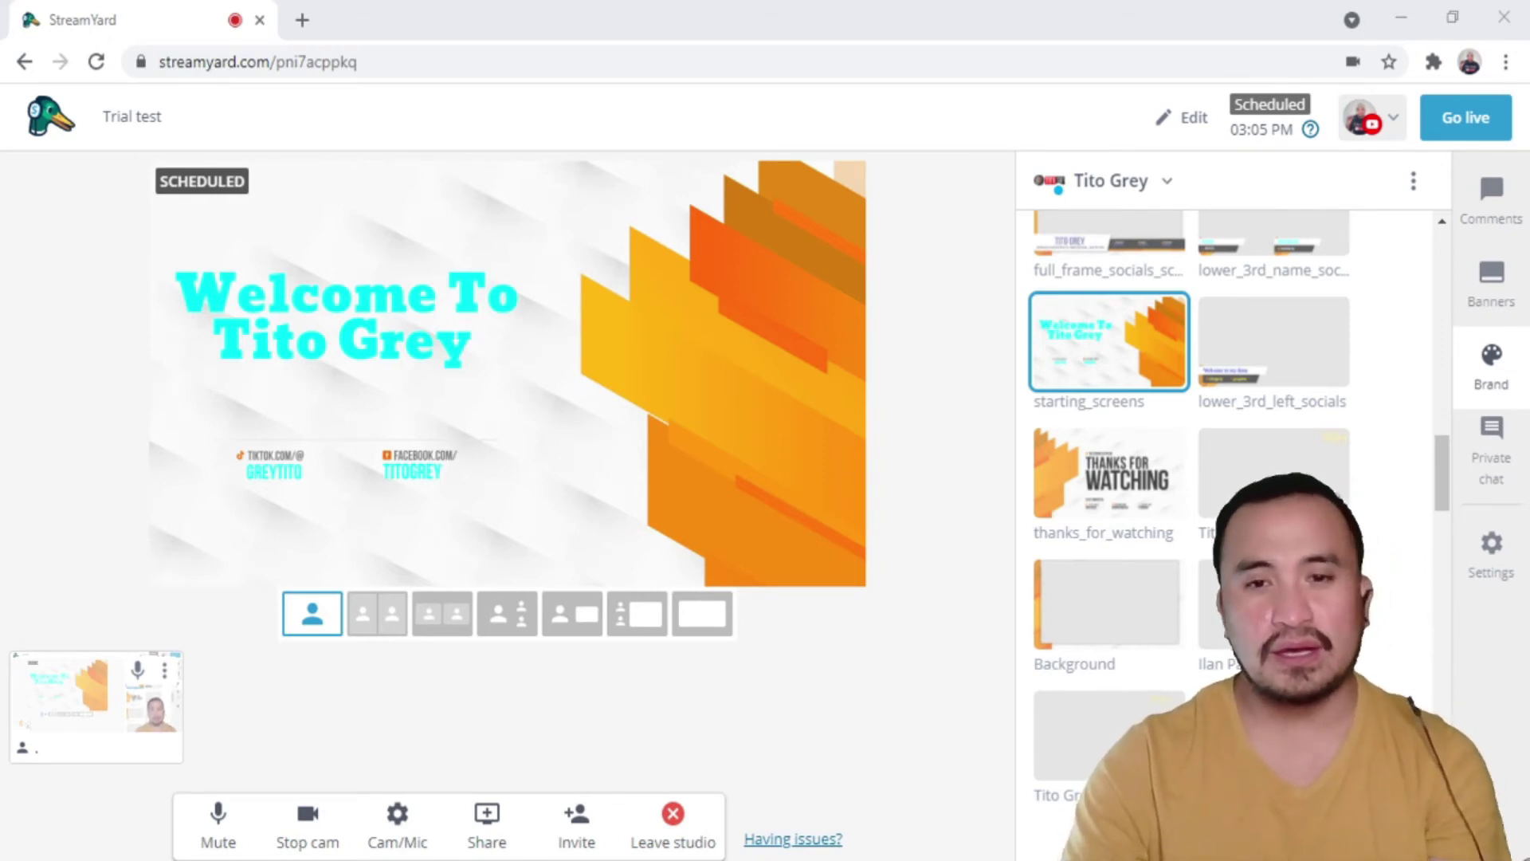
# Add the bottom-left self-view camera thumbnail to the stage
pyautogui.hotkey('alt', 'Tab')
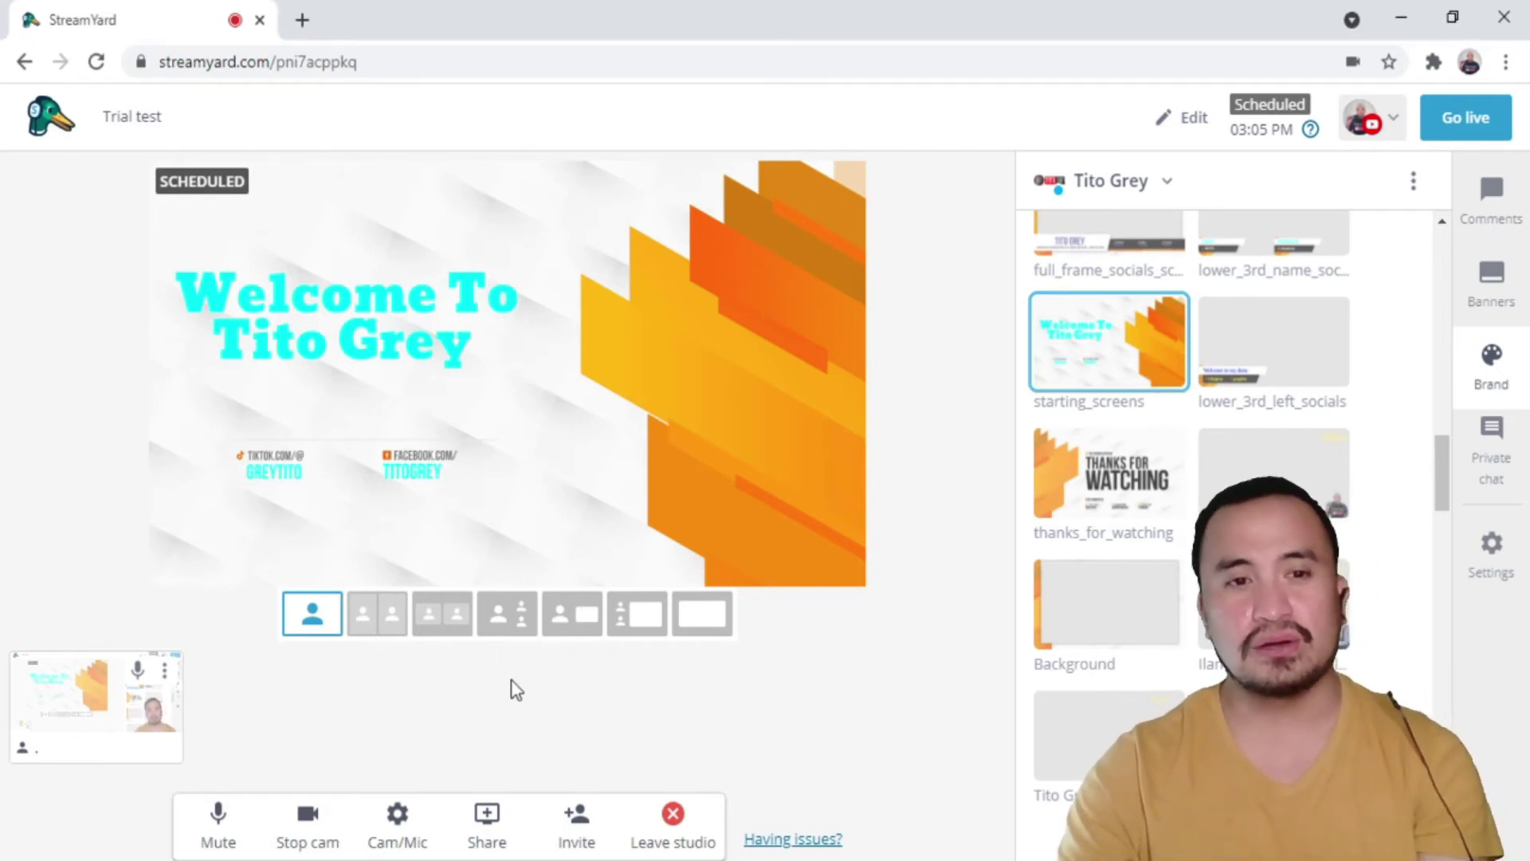
pyautogui.moveTo(59, 721)
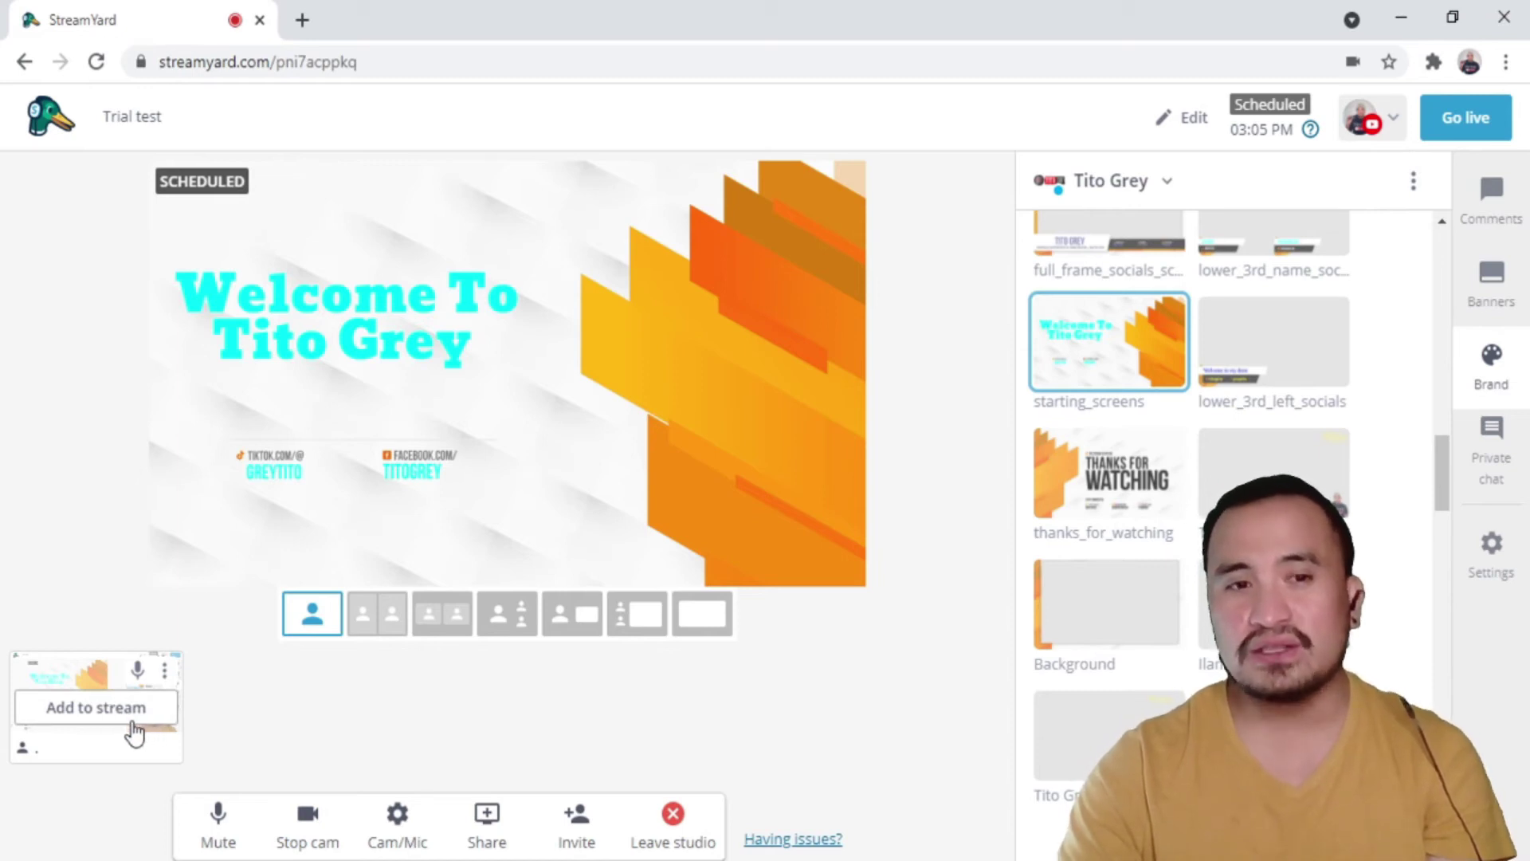
pyautogui.click(132, 721)
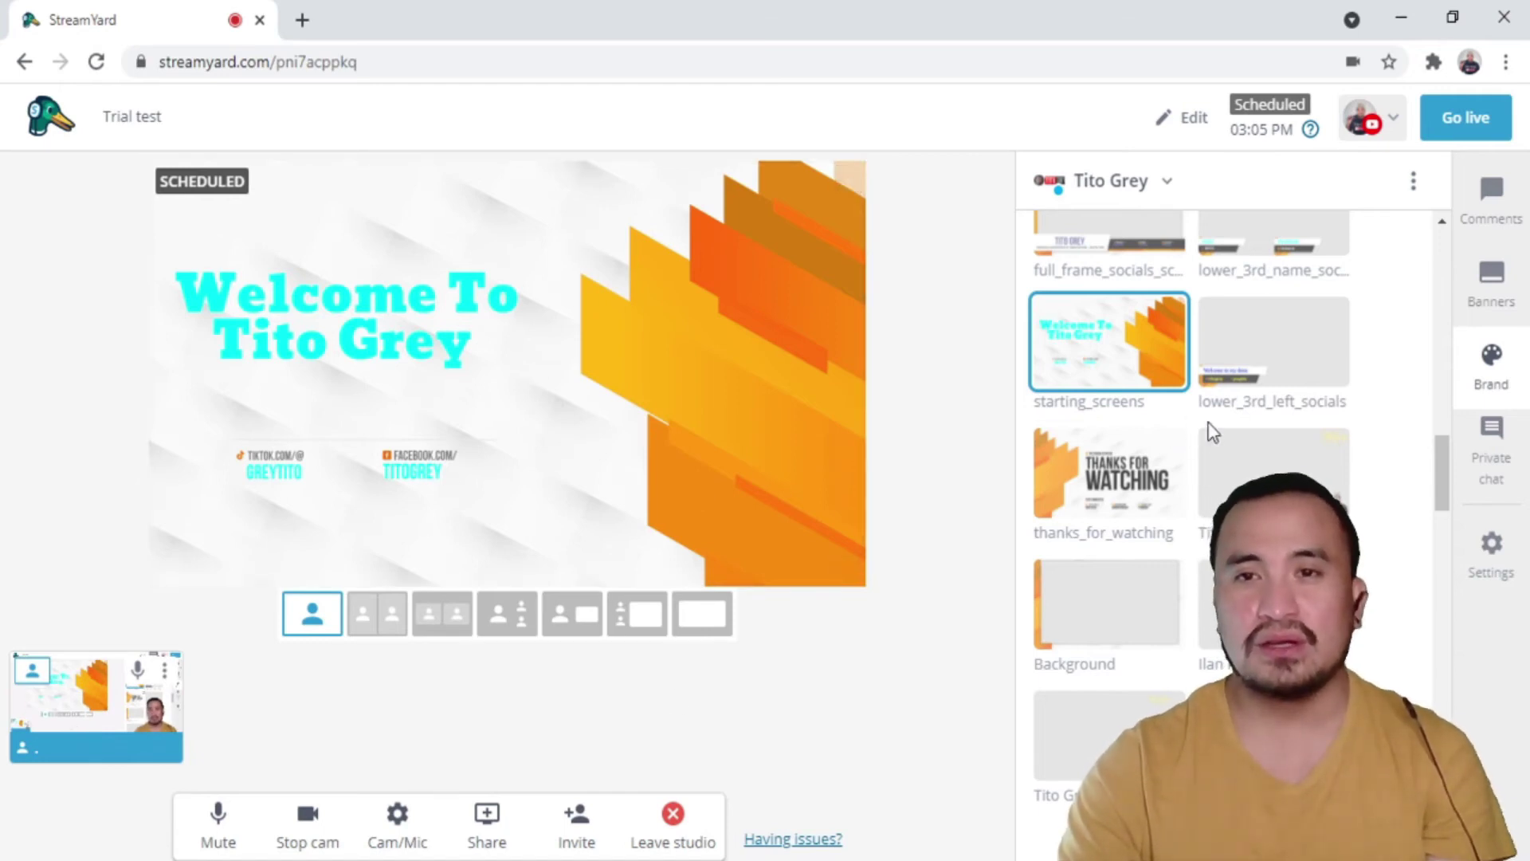
pyautogui.scroll(7, 1402, 501)
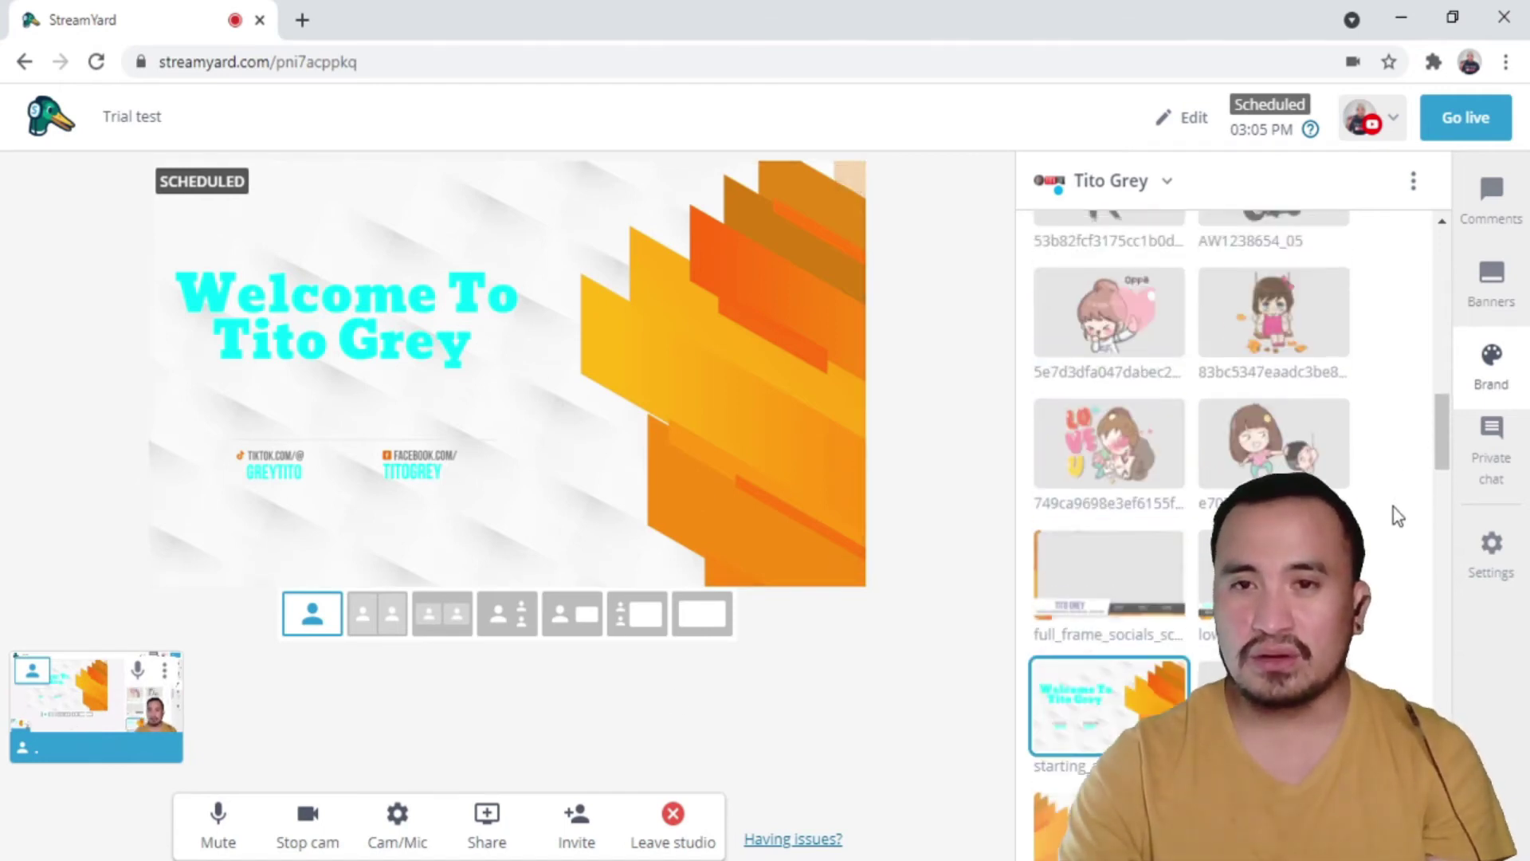
pyautogui.scroll(8, 1393, 510)
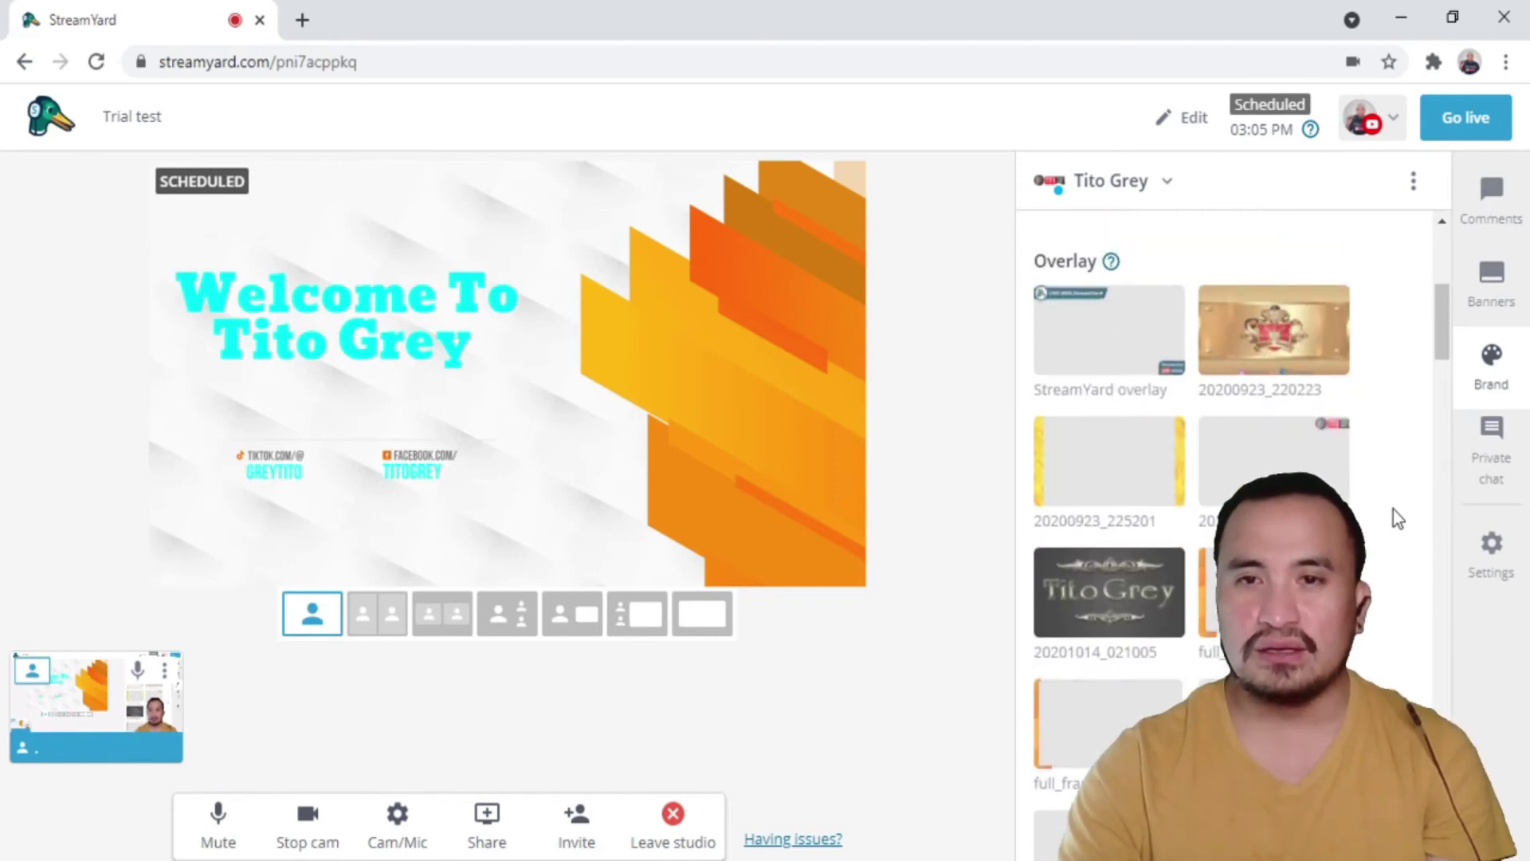
pyautogui.moveTo(1446, 362); pyautogui.dragTo(1464, 481)
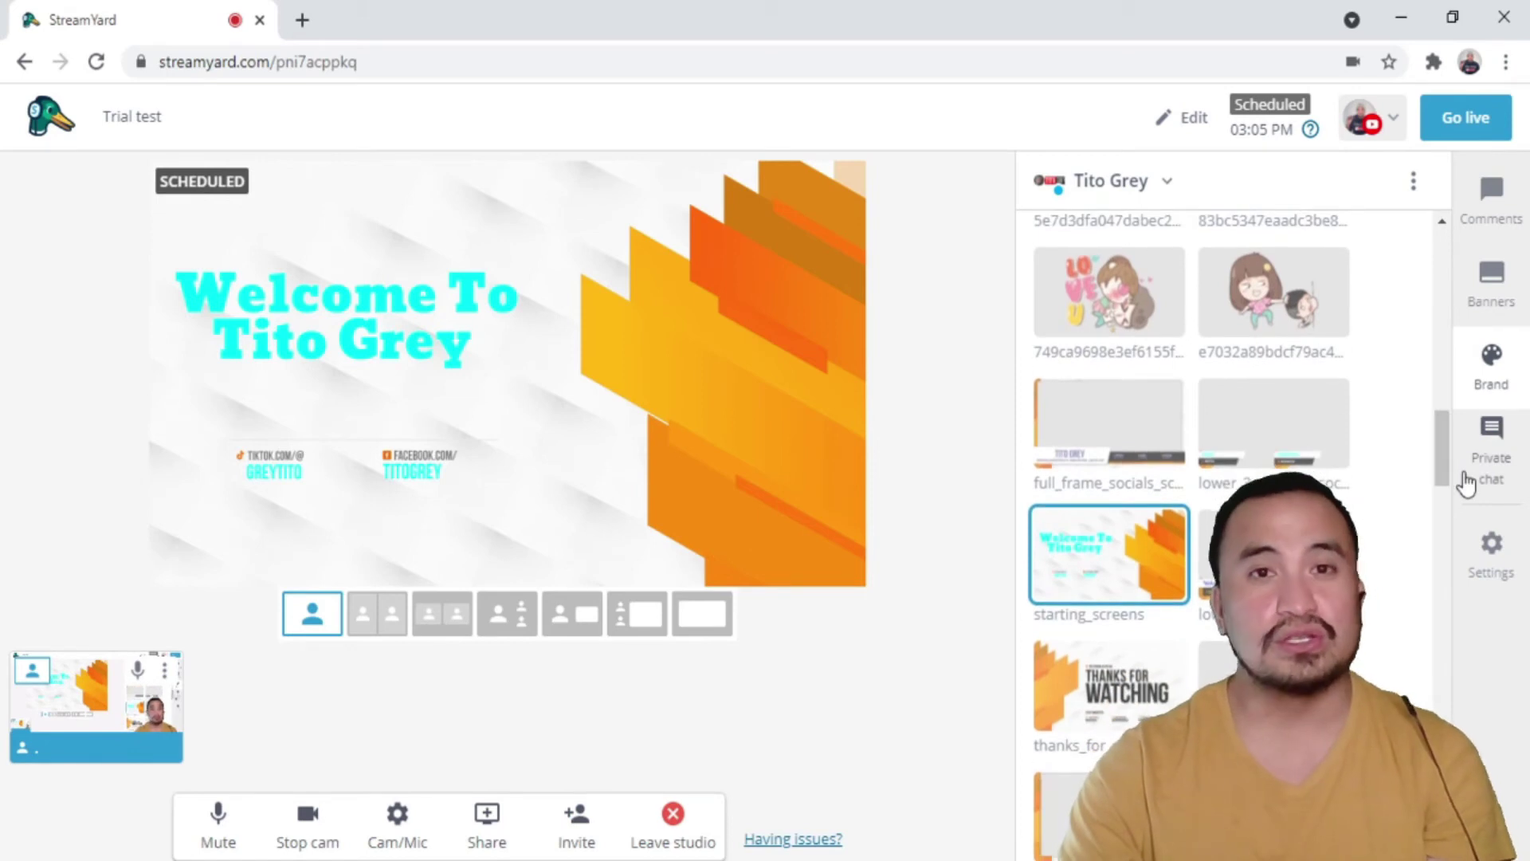
# Remove the starting_screens background from the stage via the Brand panel
pyautogui.click(1114, 591)
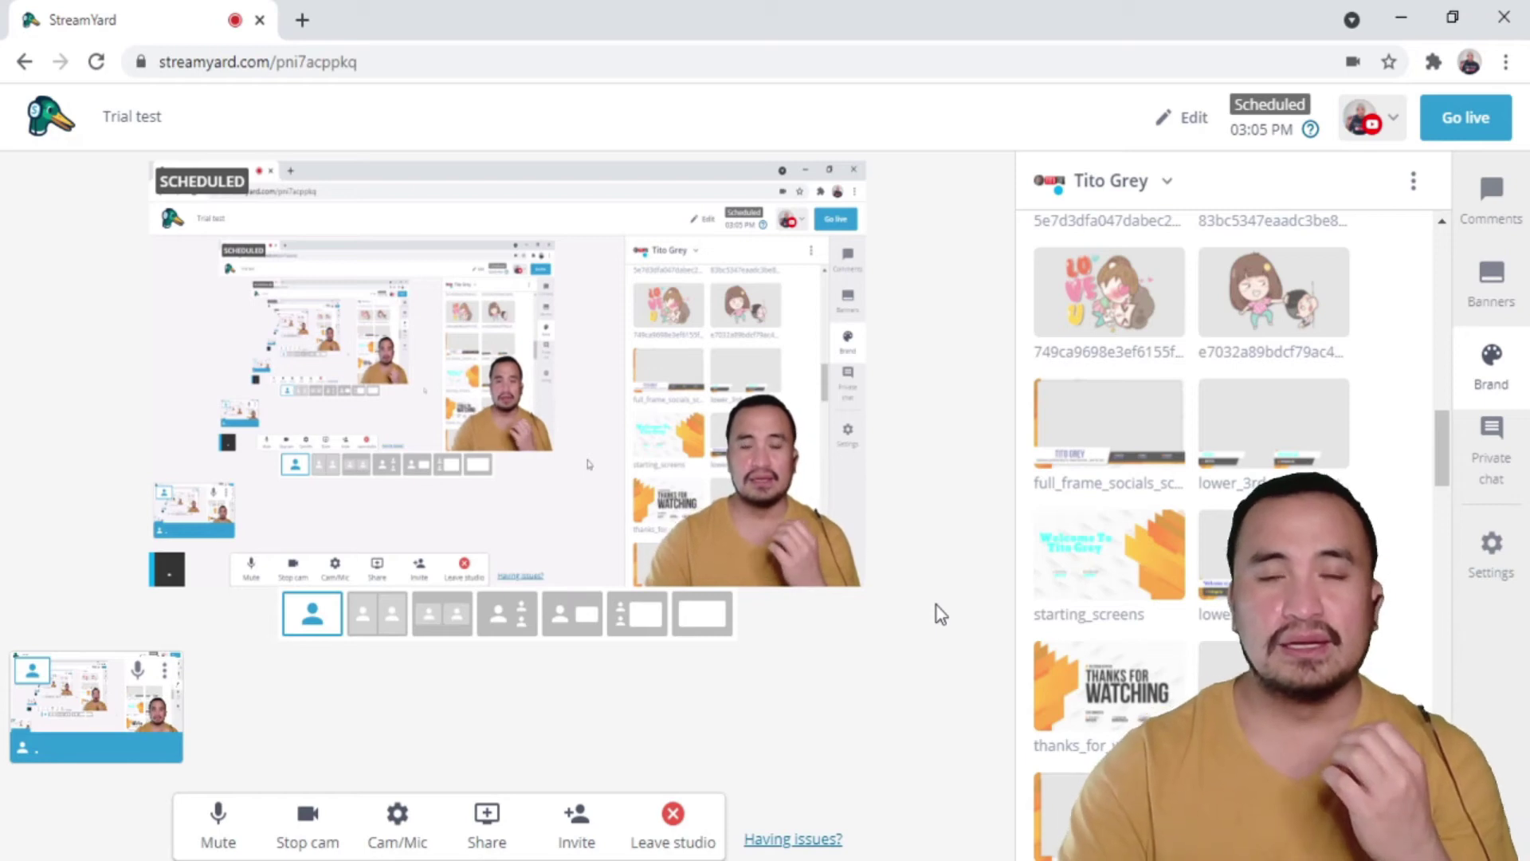
pyautogui.click(401, 832)
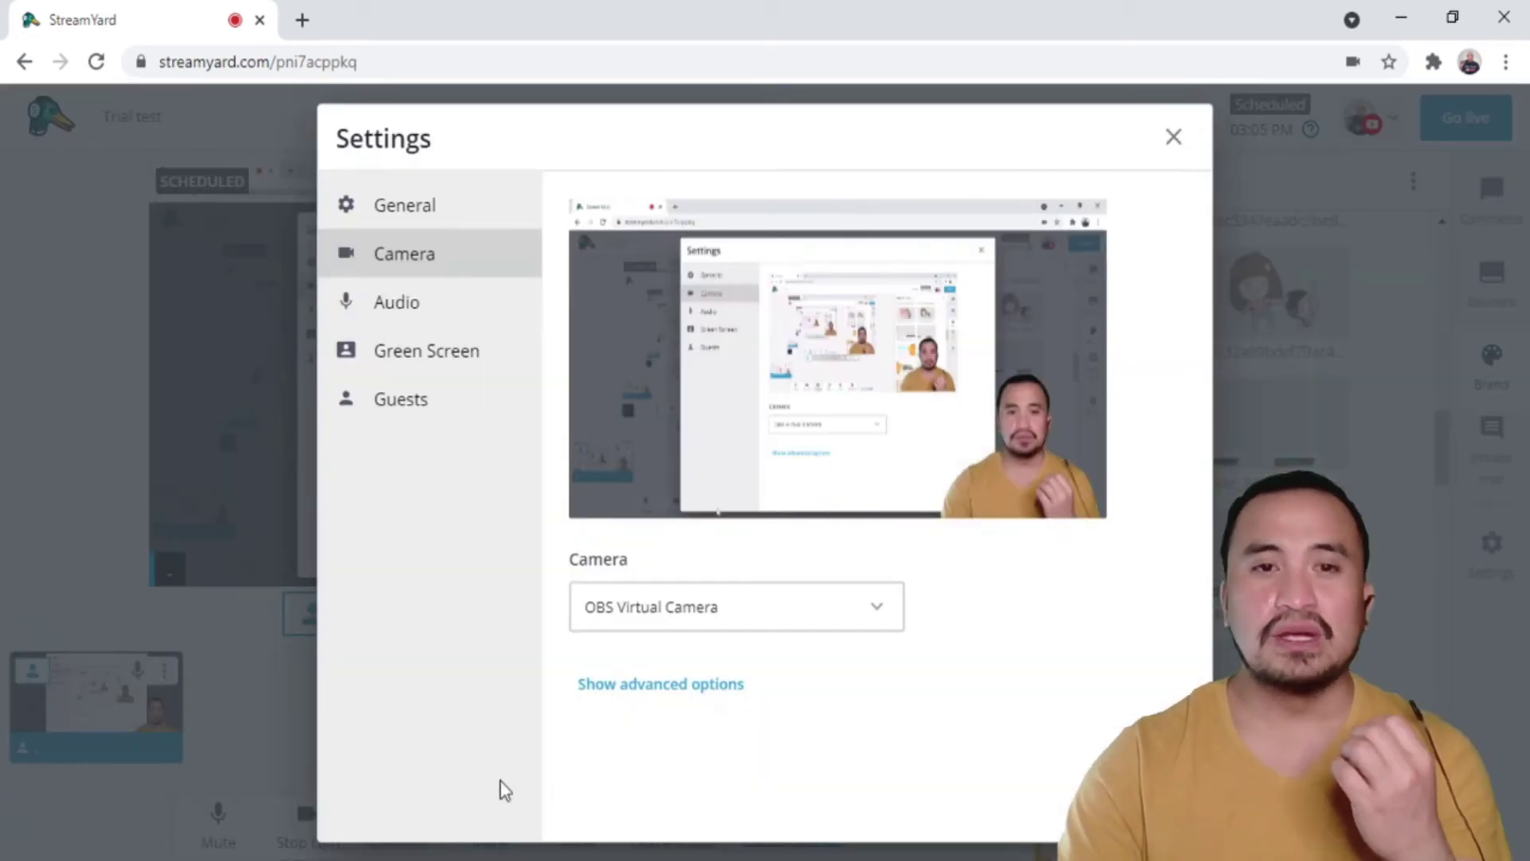
pyautogui.click(403, 302)
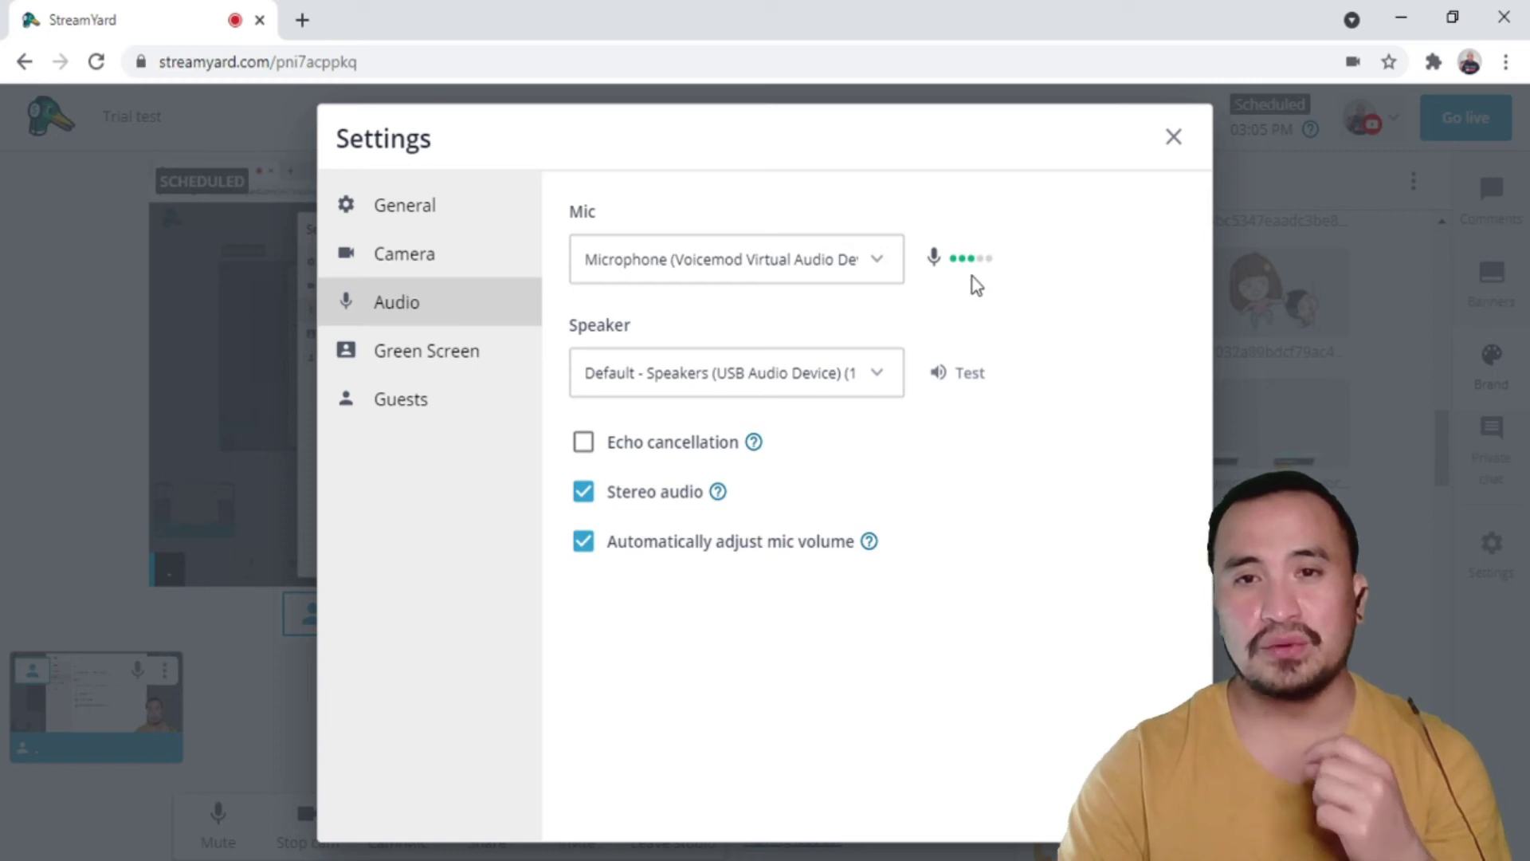
pyautogui.click(1174, 139)
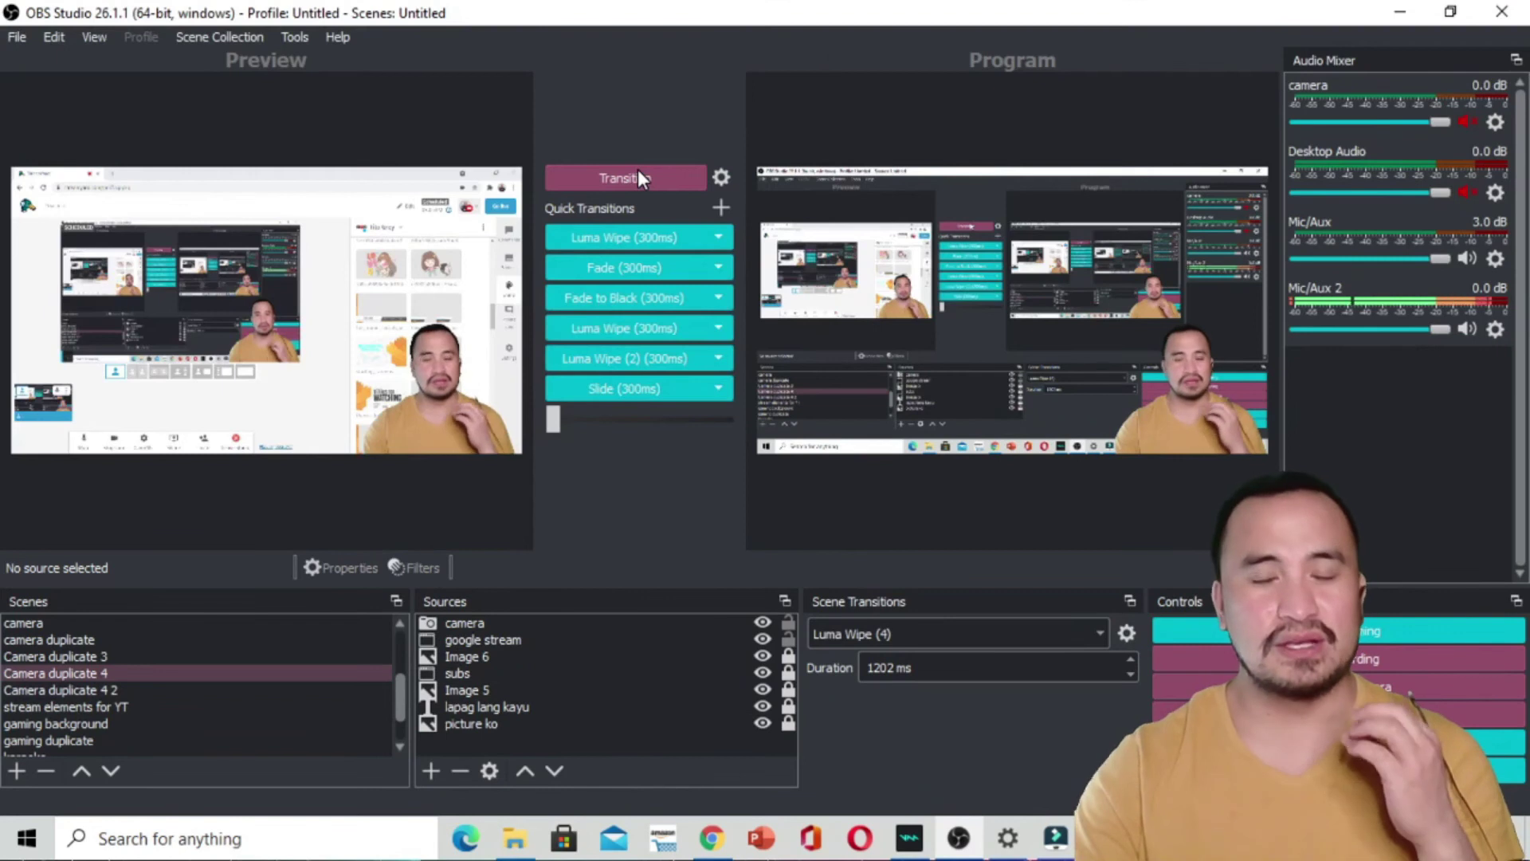
# Put OBS's 'camera' scene in preview and transition it to program output
pyautogui.click(203, 672)
pyautogui.click(233, 626)
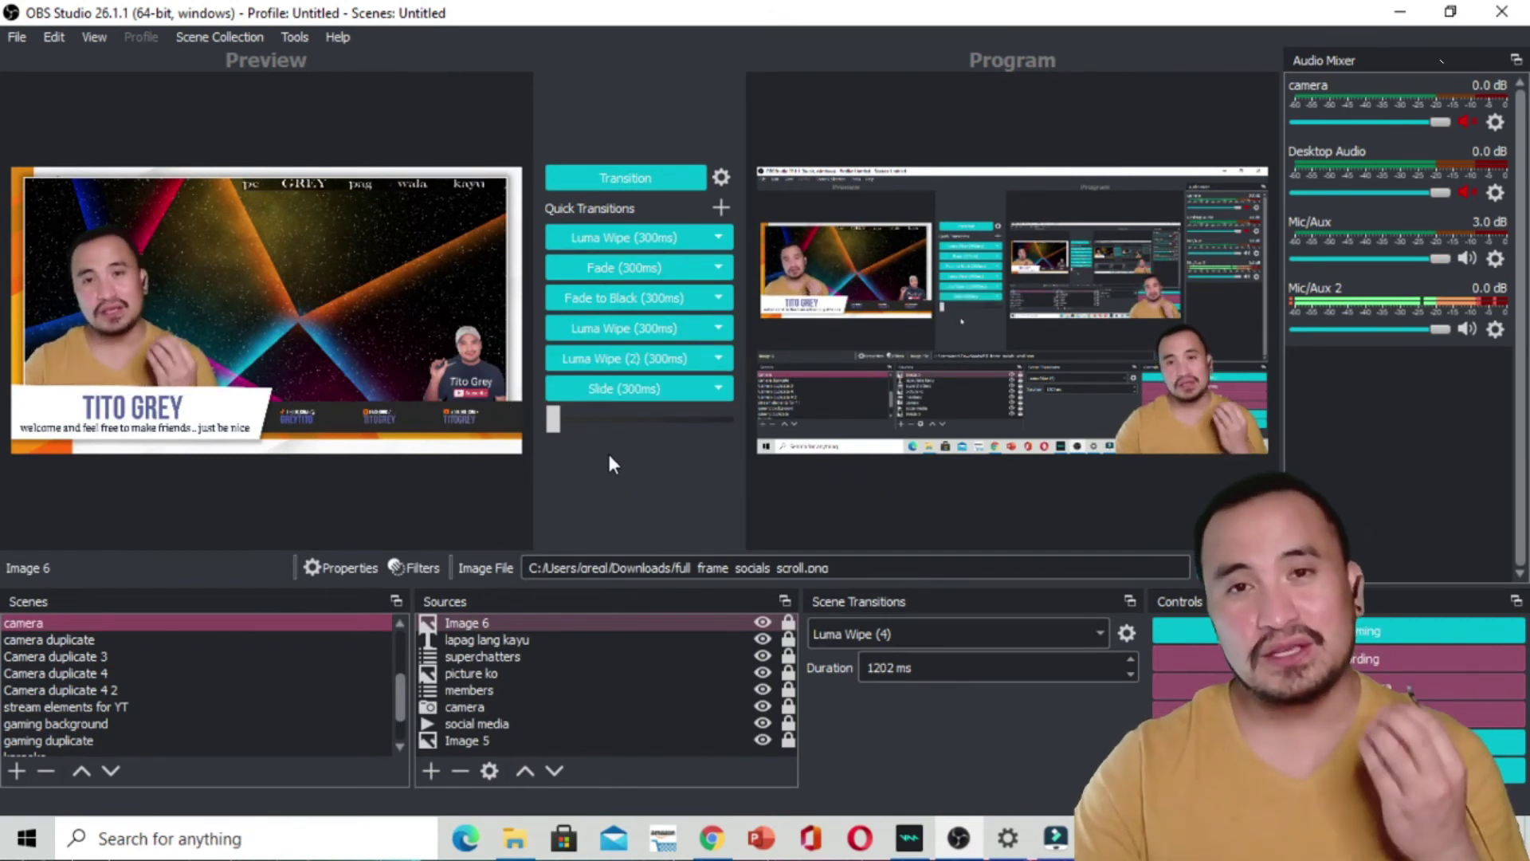
pyautogui.click(626, 180)
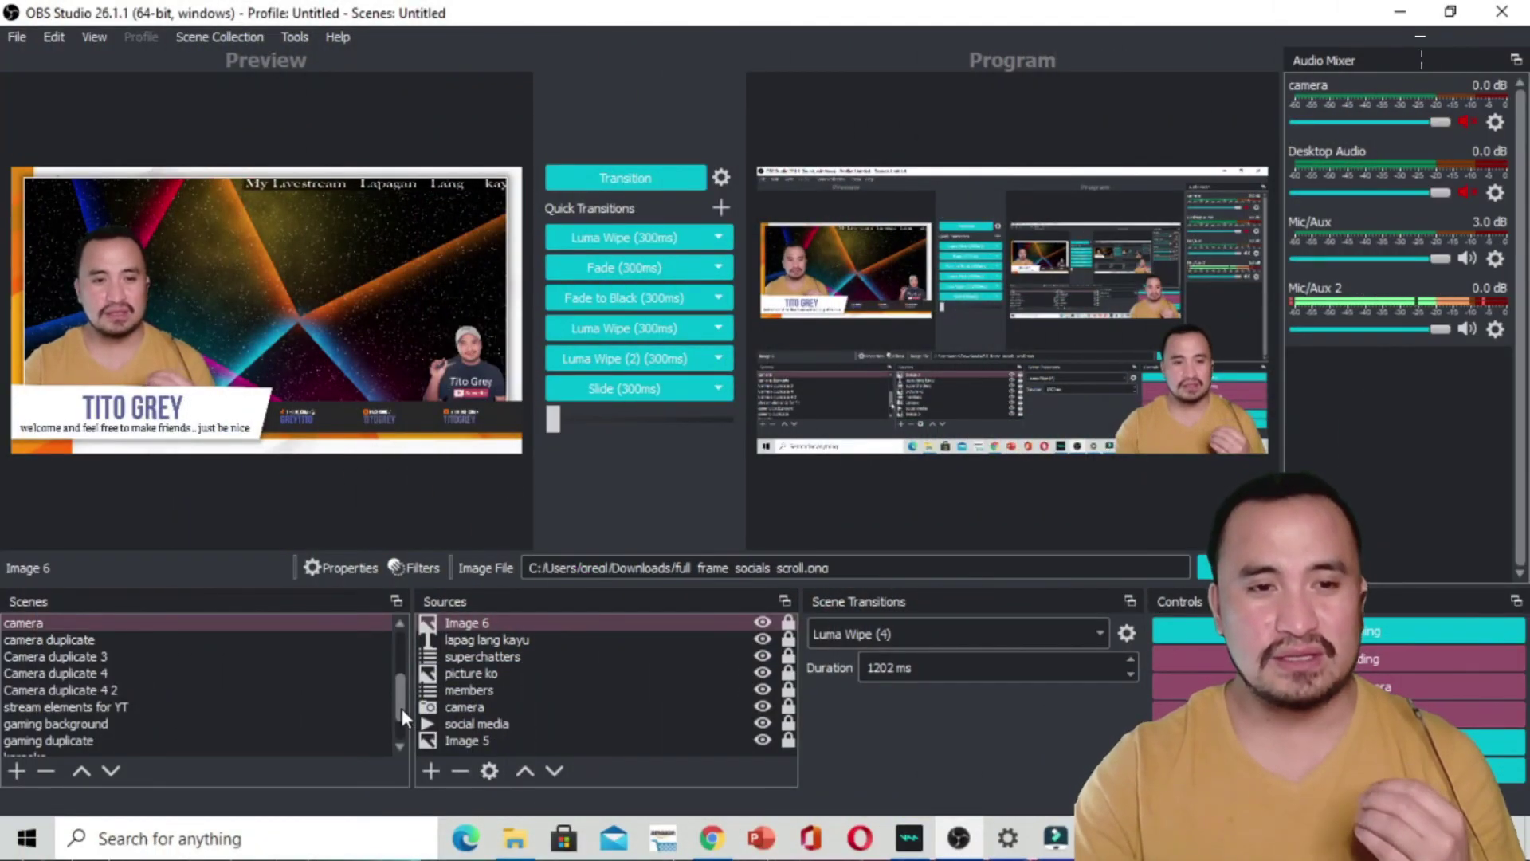
pyautogui.moveTo(400, 708); pyautogui.dragTo(400, 700)
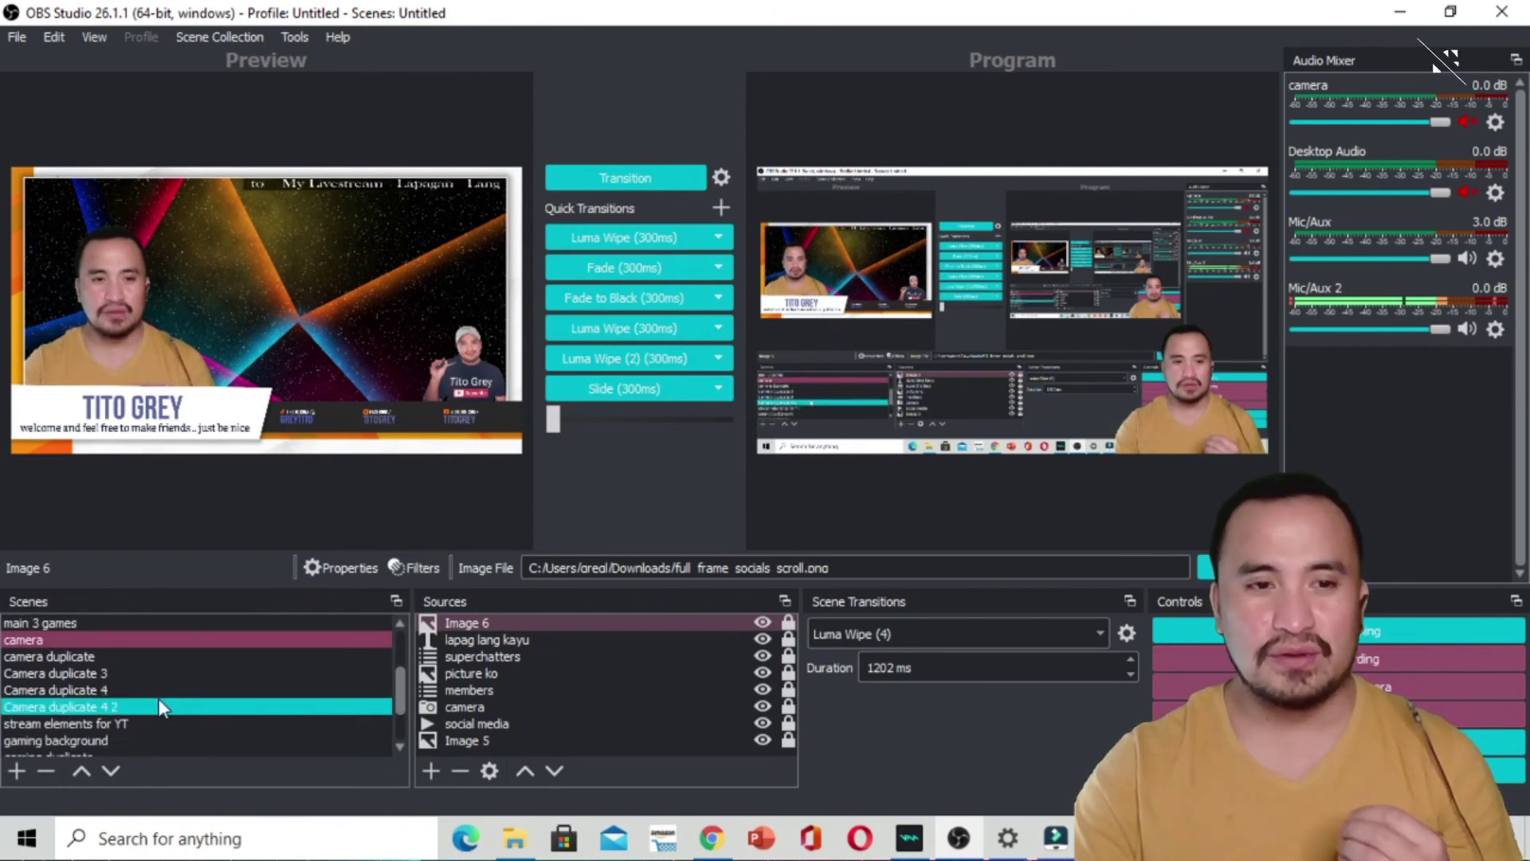
pyautogui.scroll(2, 157, 698)
pyautogui.scroll(-1, 157, 693)
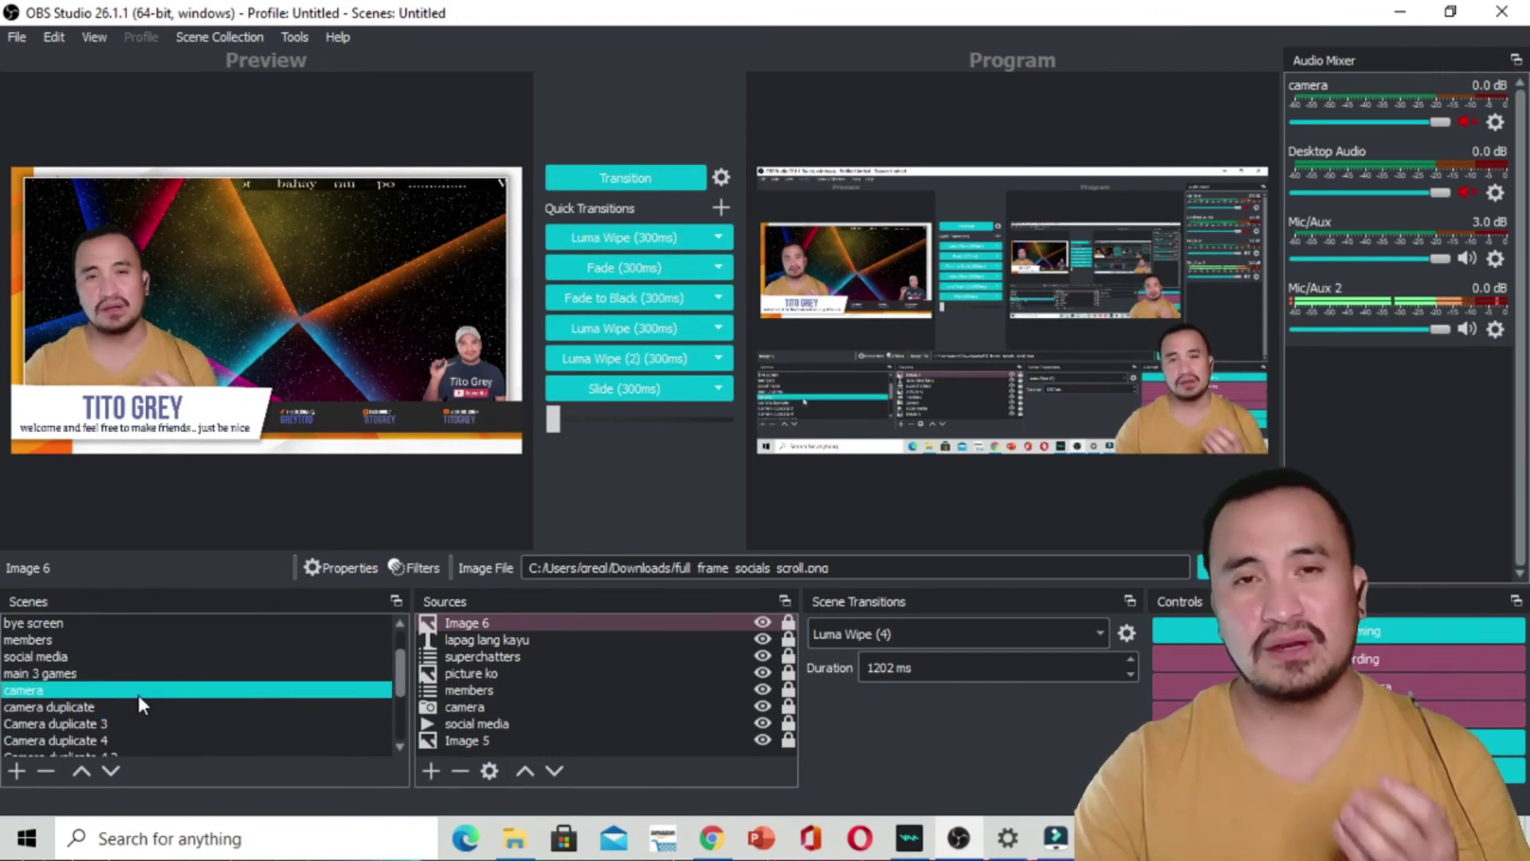
pyautogui.click(140, 701)
pyautogui.press('Up')
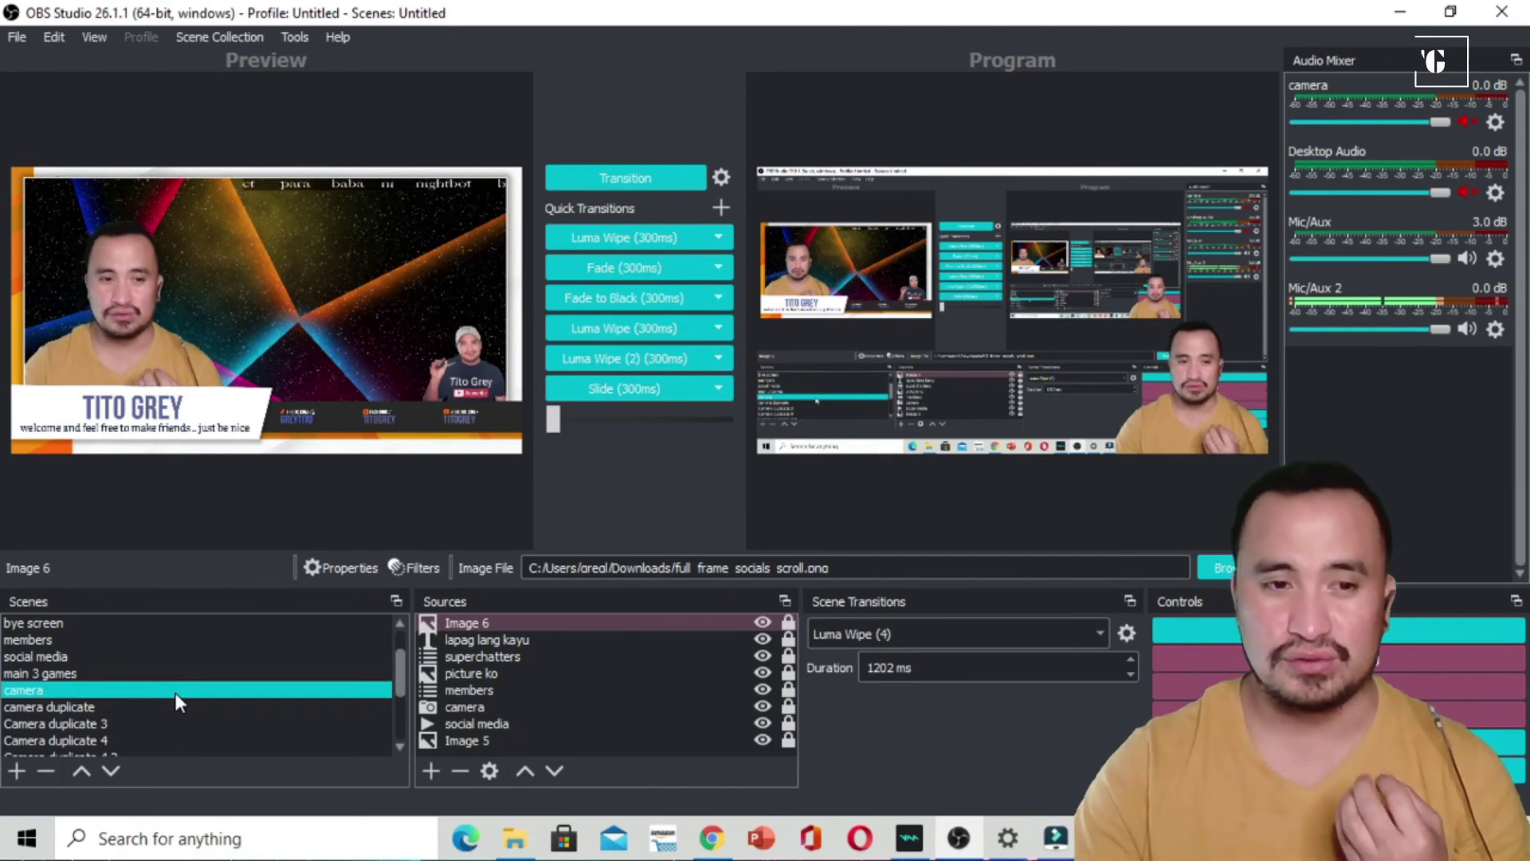
pyautogui.click(187, 720)
pyautogui.click(191, 708)
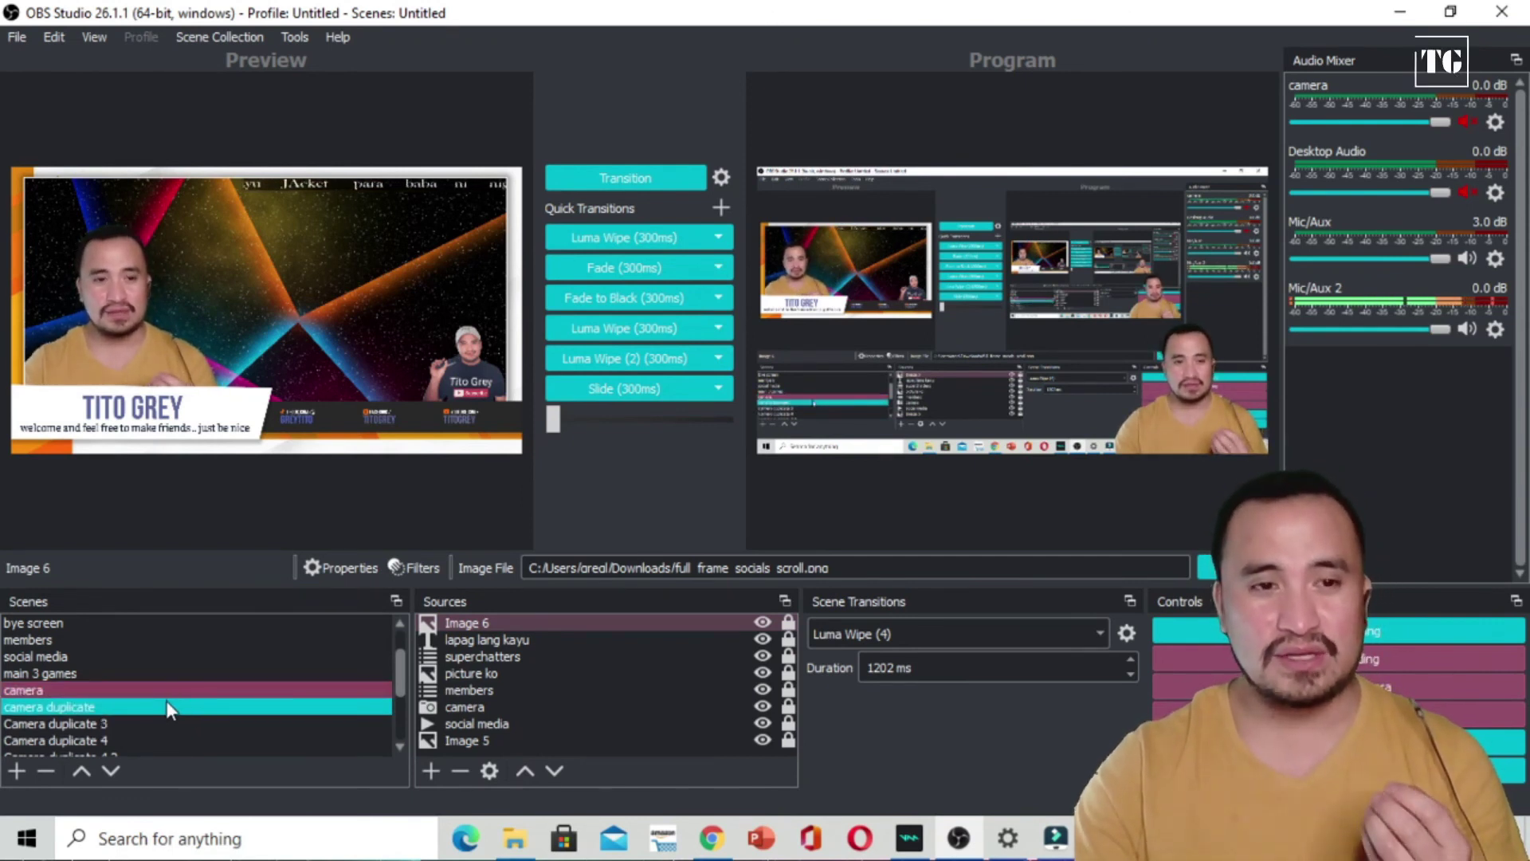
pyautogui.click(175, 690)
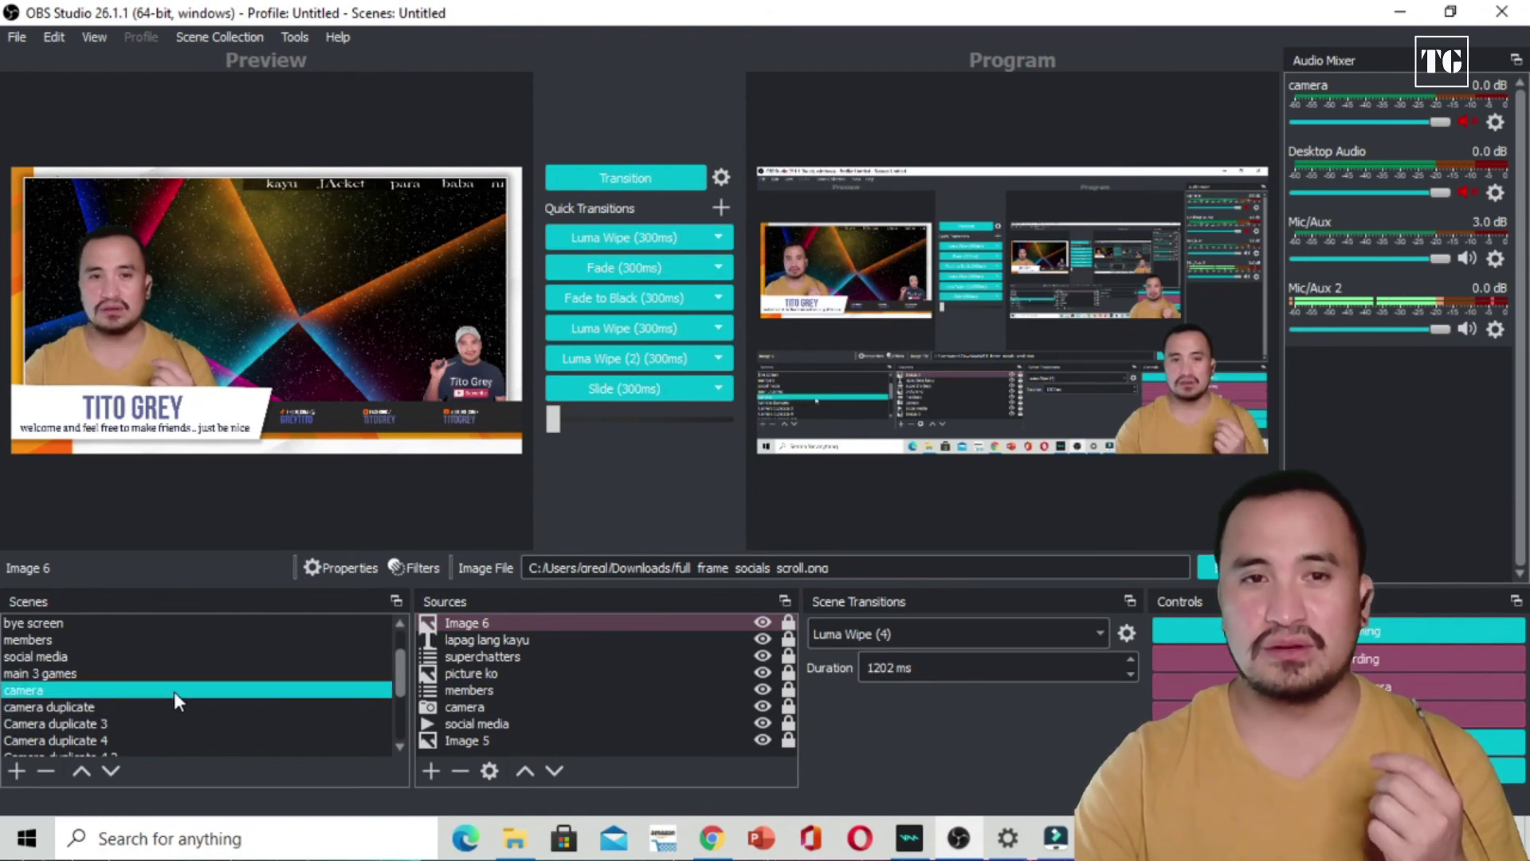